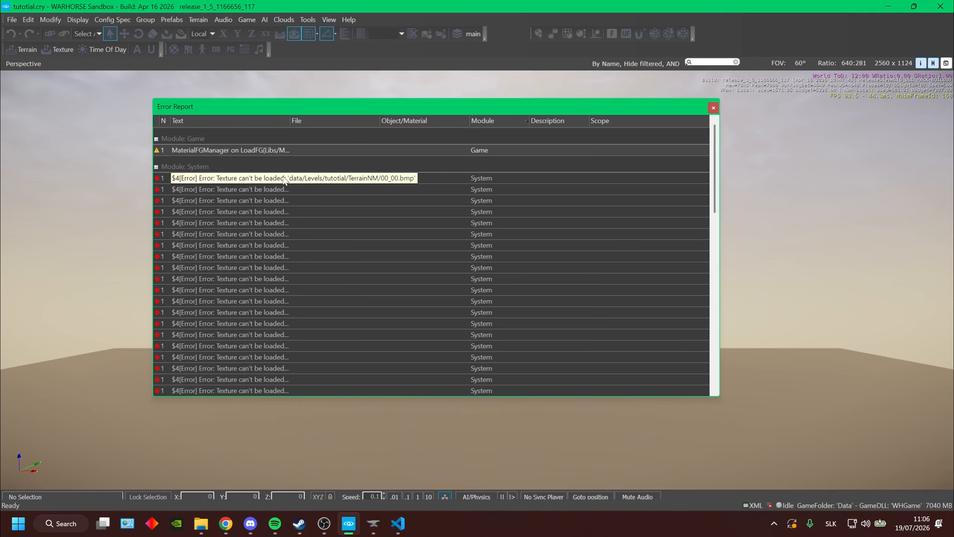
- Close the error report and bring the level's flat checkered terrain into close view
click(712, 110)
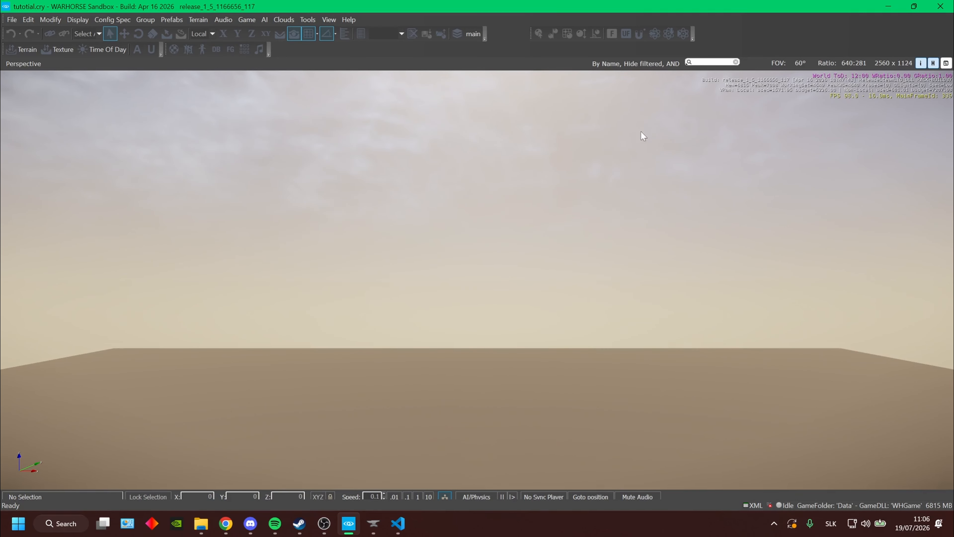
right_drag(641, 132, 474, 267)
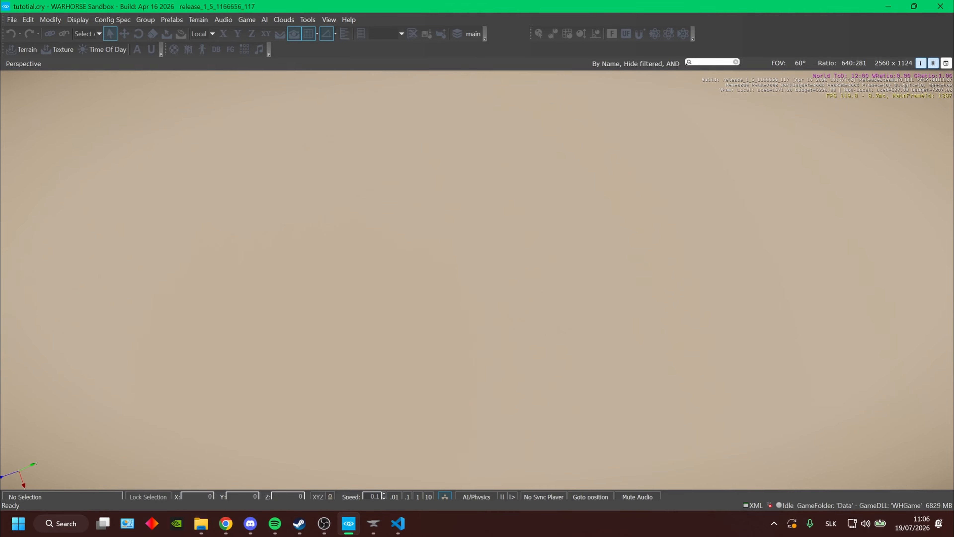
right_drag(474, 267, 528, 203)
key(w)
key(s)
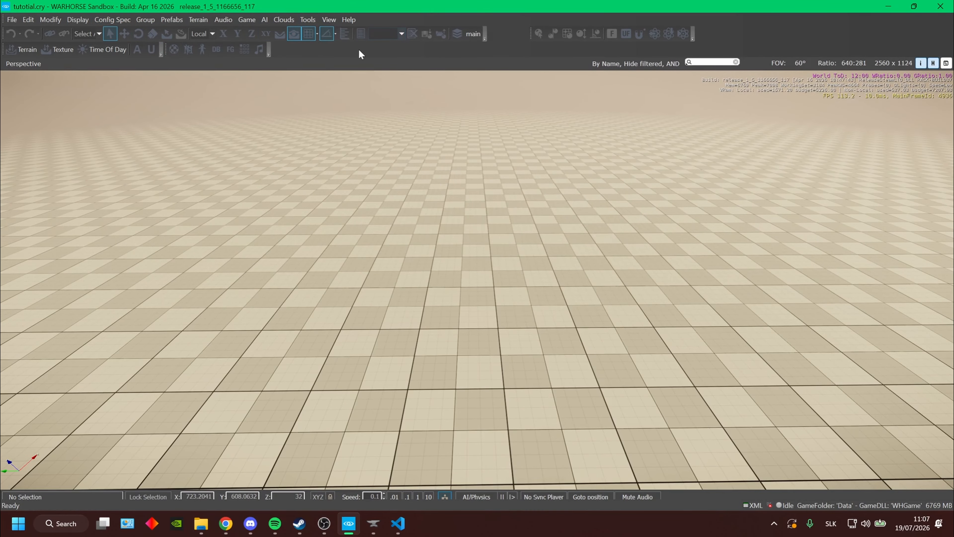
- Show the Rollup Bar and place an NPC entity from the AI category on the terrain
click(329, 20)
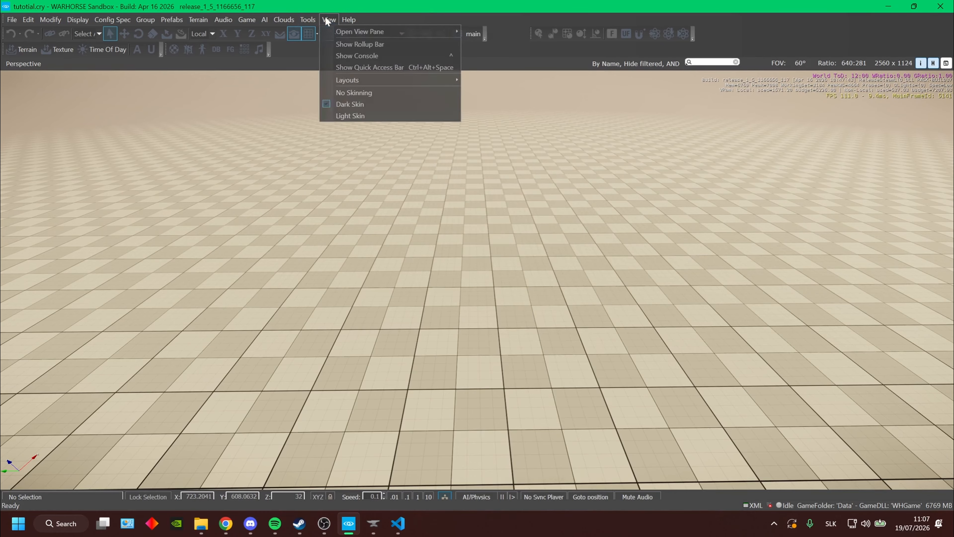
click(333, 44)
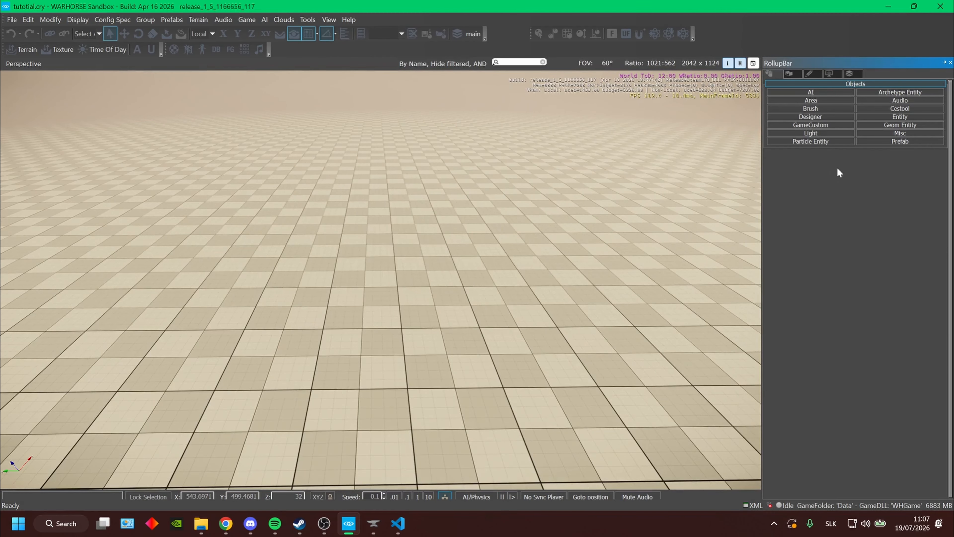
click(909, 117)
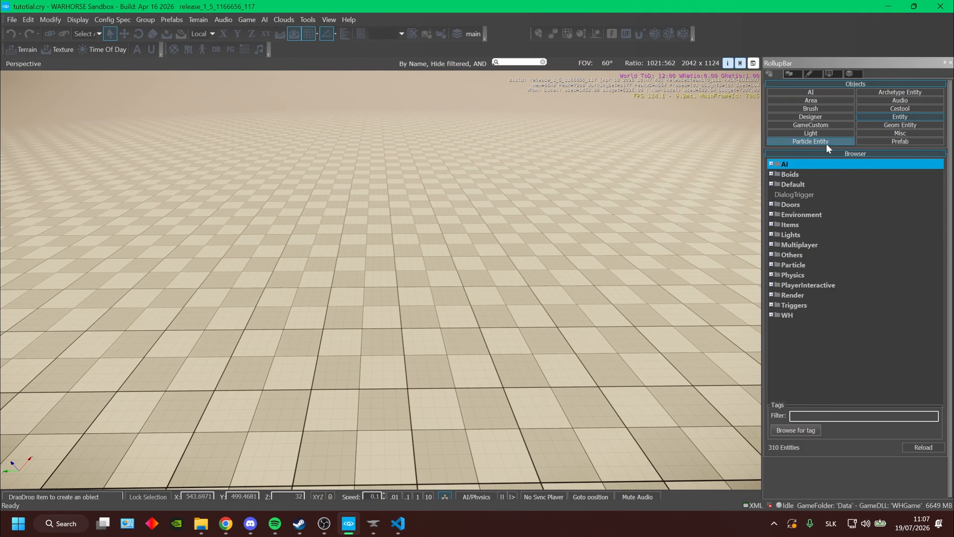
double_click(810, 161)
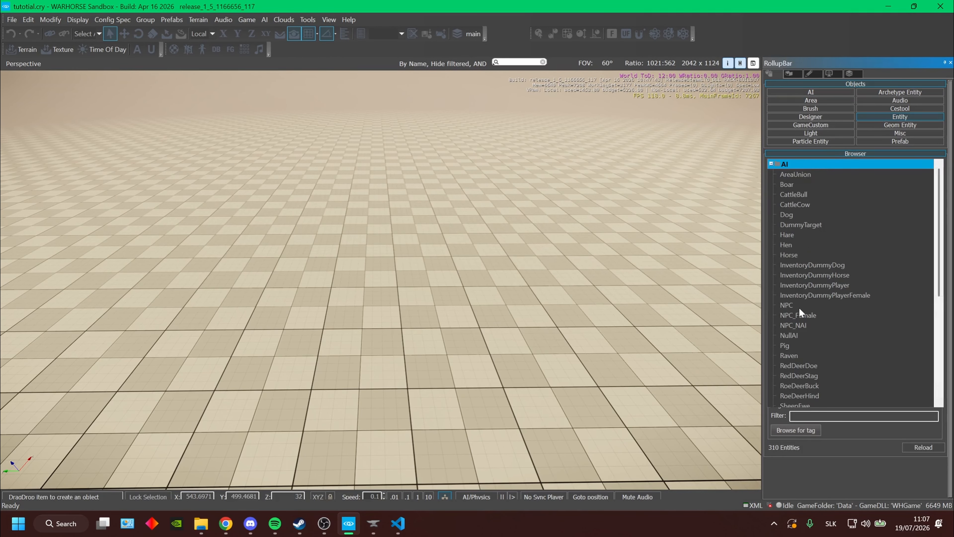
drag(789, 304, 486, 338)
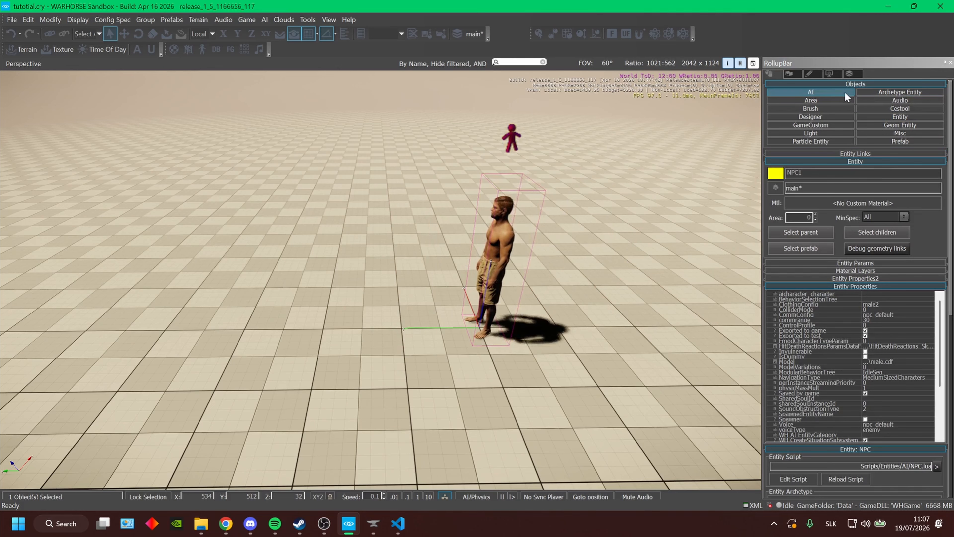
- Place an NPC_Female entity from the AI category on the terrain next to the male NPC
click(896, 115)
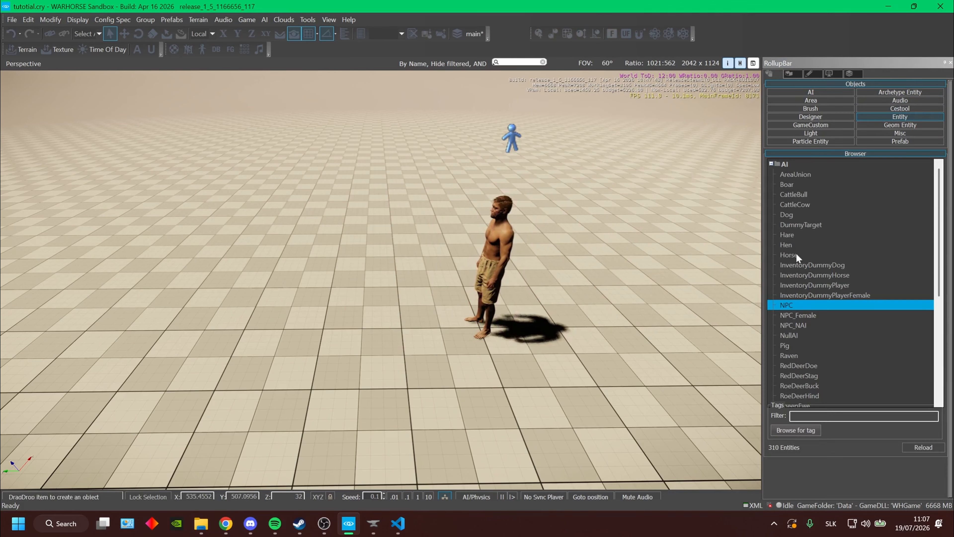
drag(804, 315, 349, 336)
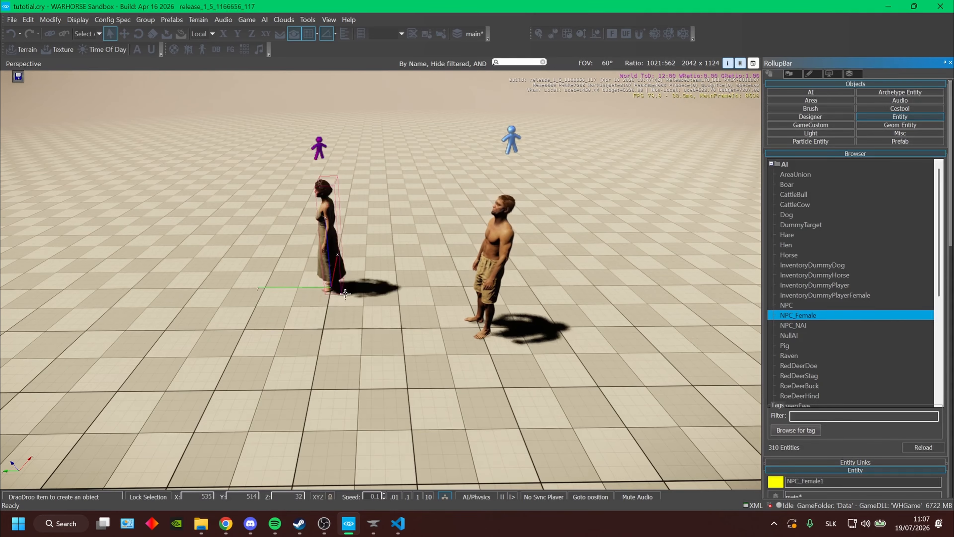
click(503, 389)
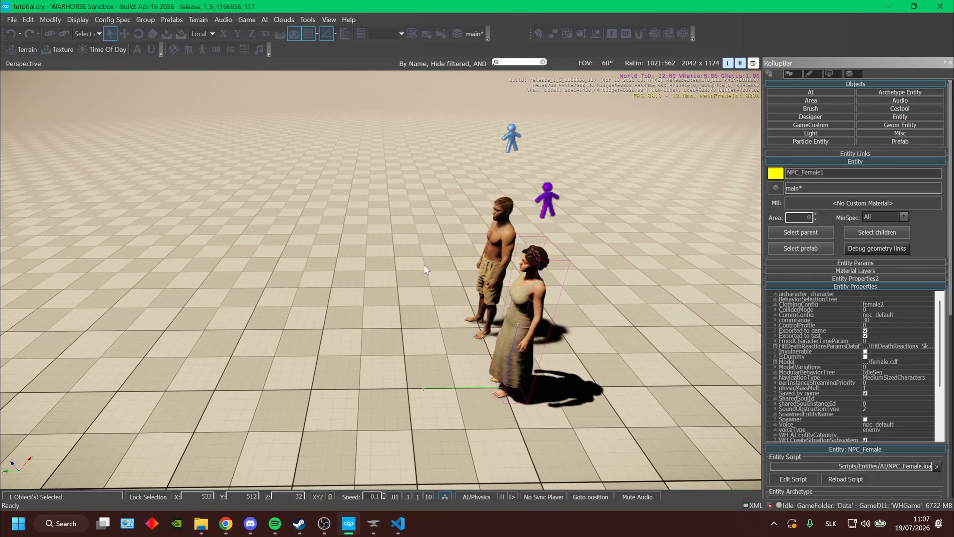
- View the male NPC from the front, framing his head and torso in the viewport
key(a)
right_drag(424, 265, 609, 291)
key(w)
key(w)
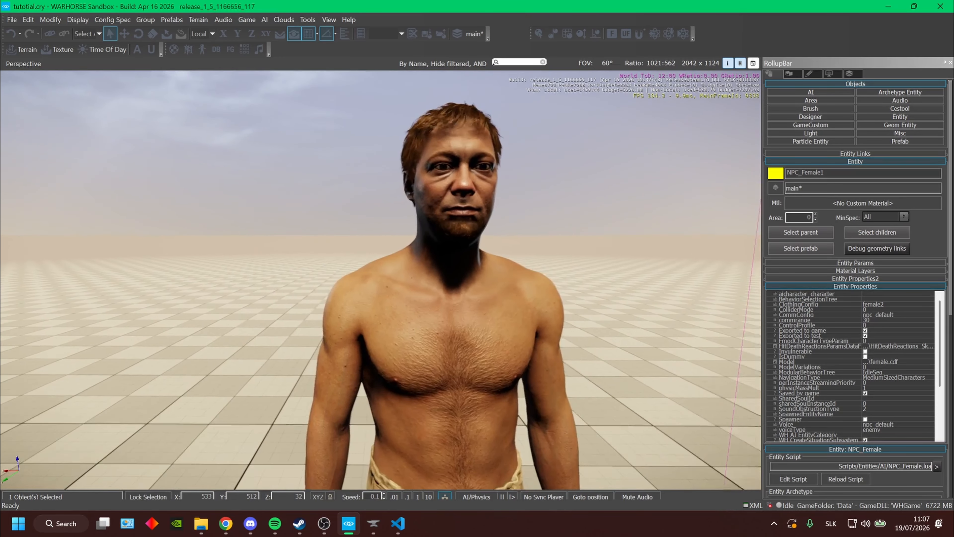
key(s)
- Tile the Sandbox editor beside the Smid window, narrow the editor, and close its Rollup Bar
drag(436, 6, 3, 251)
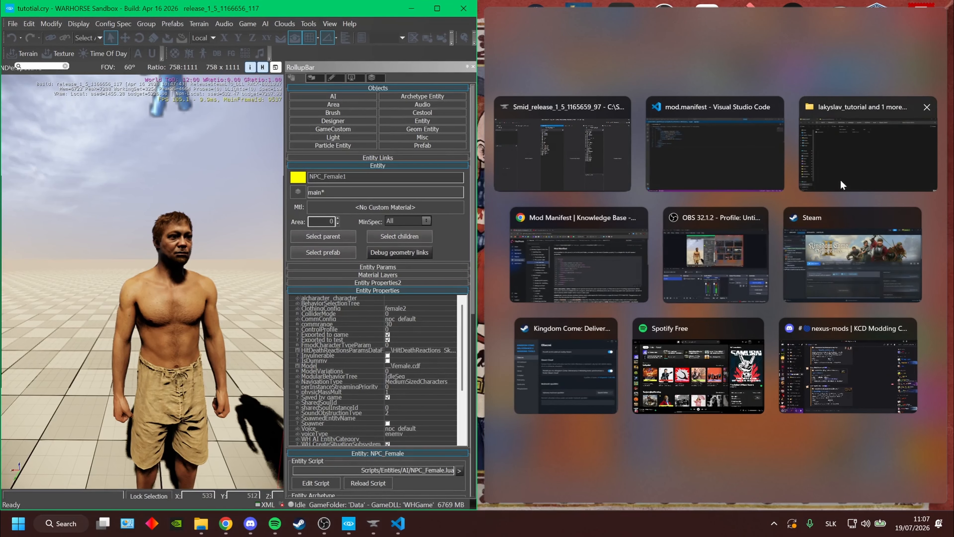
click(550, 149)
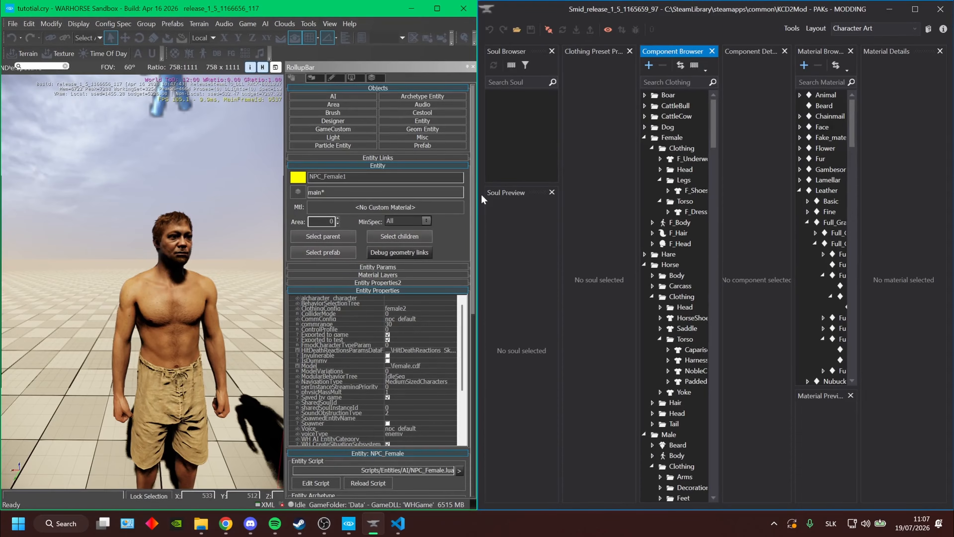
drag(477, 196, 271, 214)
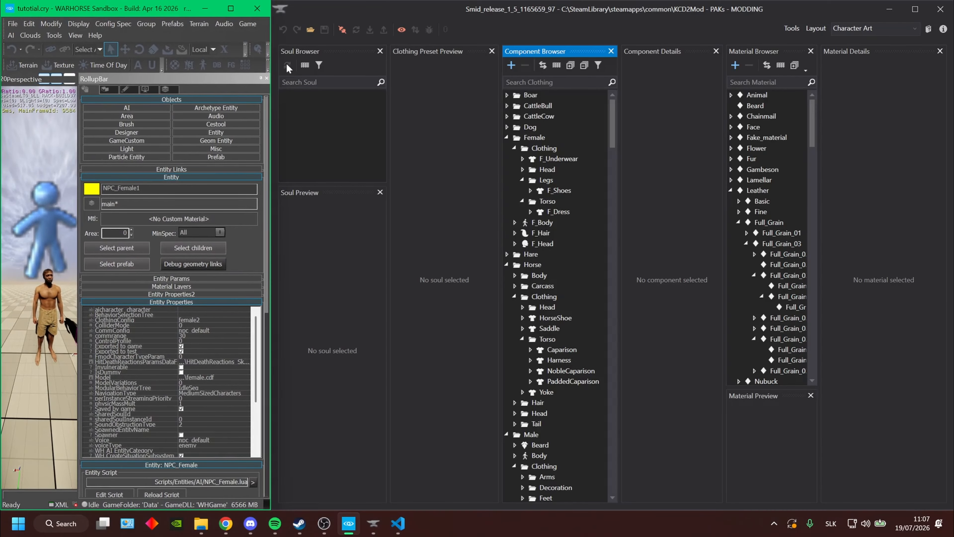
click(266, 79)
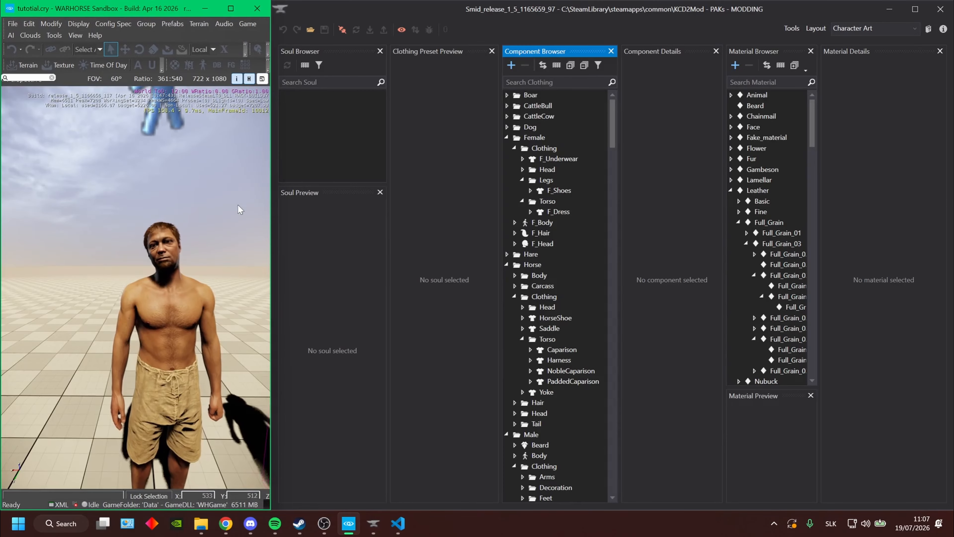
- Frame the male NPC from the front in the narrow viewport and widen the Smid window further
key(a)
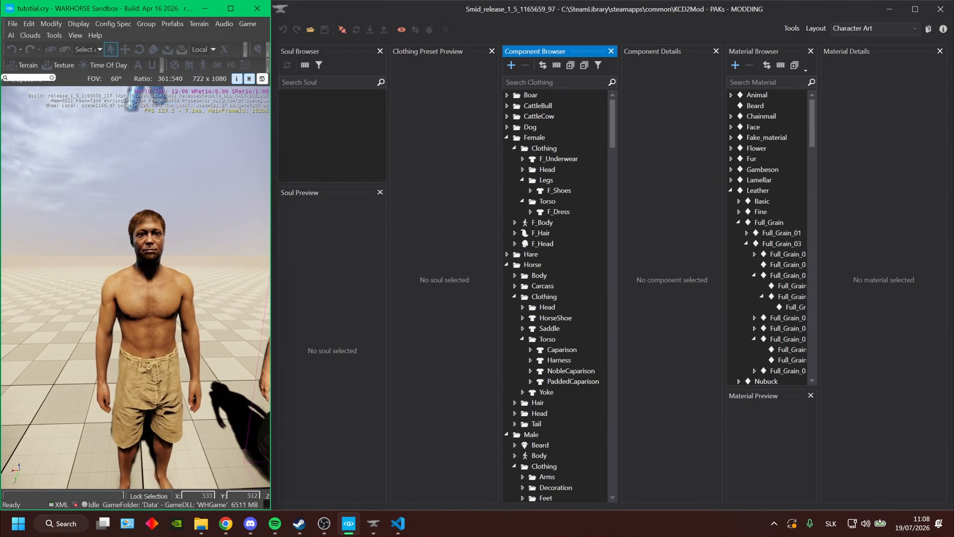
key(w)
key(s)
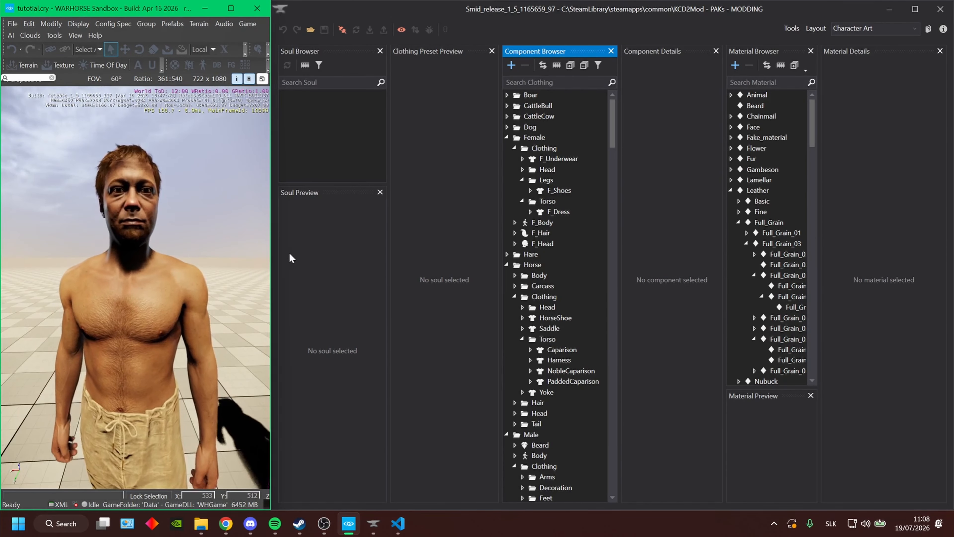
mouse_move(271, 254)
drag(271, 254, 215, 254)
click(346, 96)
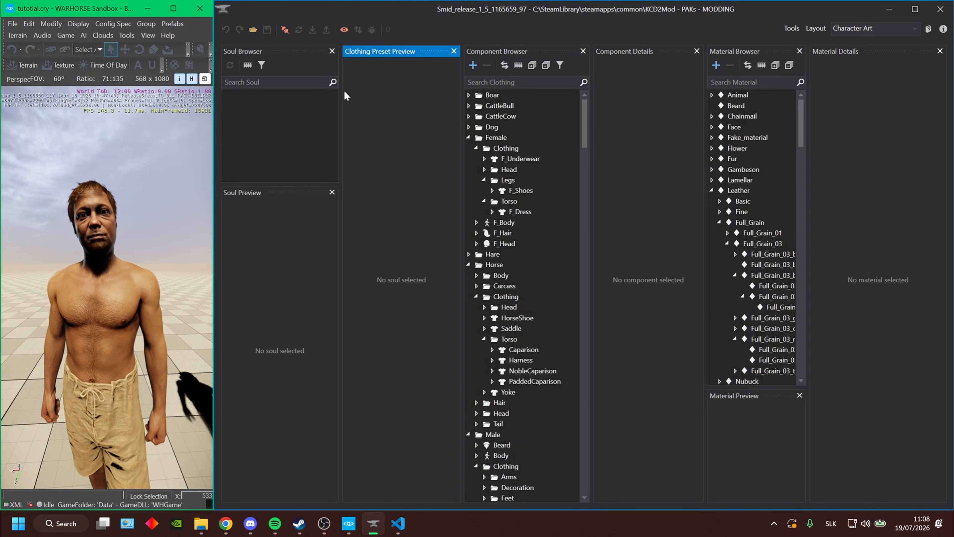
- Start opening a project in Smid and set its root directory to C:\SteamLibrary\steamapps\common\KCD2Mod
click(253, 30)
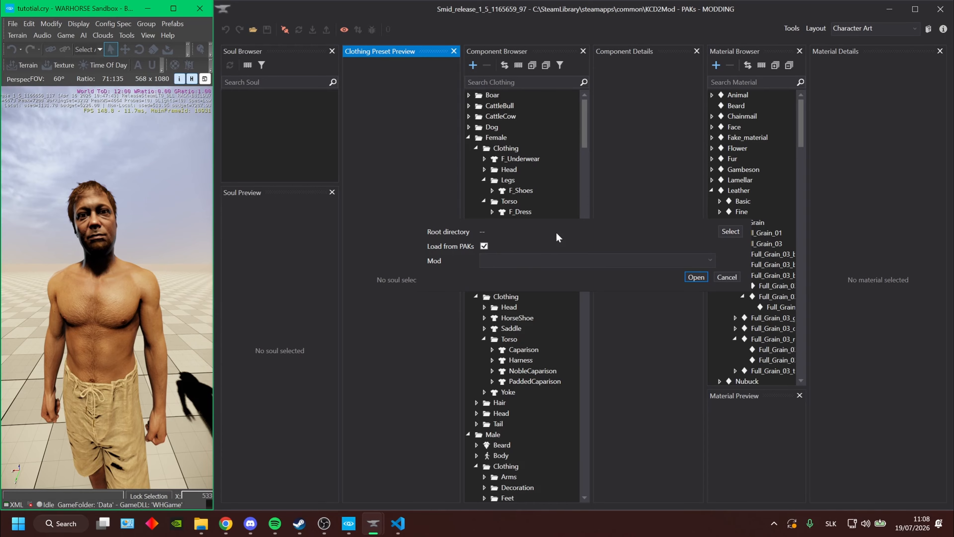
click(725, 231)
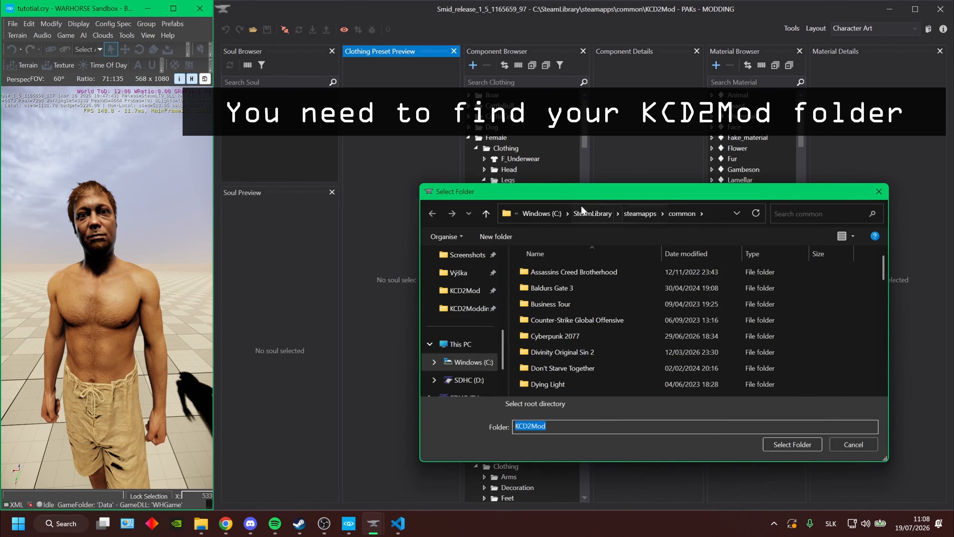
click(719, 215)
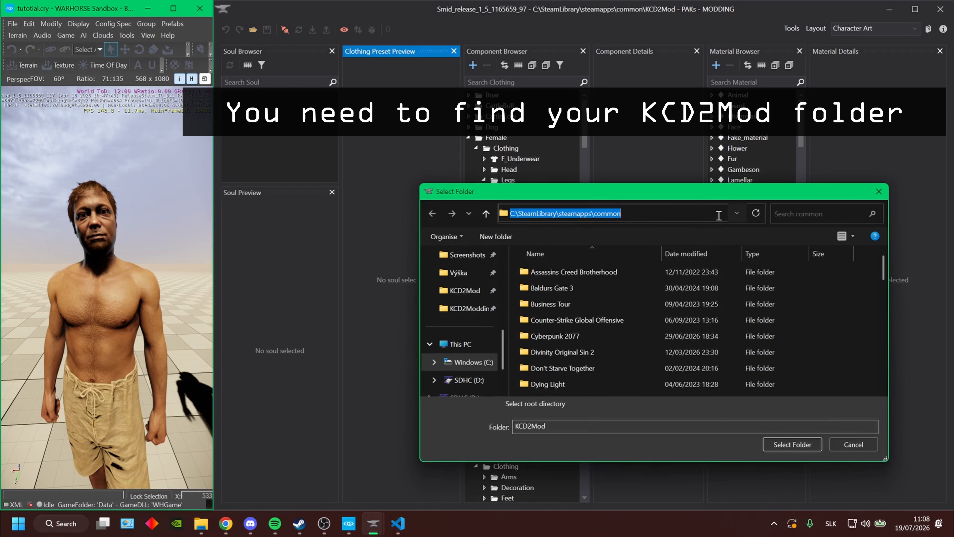
scroll(613, 289, down, 2)
click(605, 293)
scroll(591, 314, down, 5)
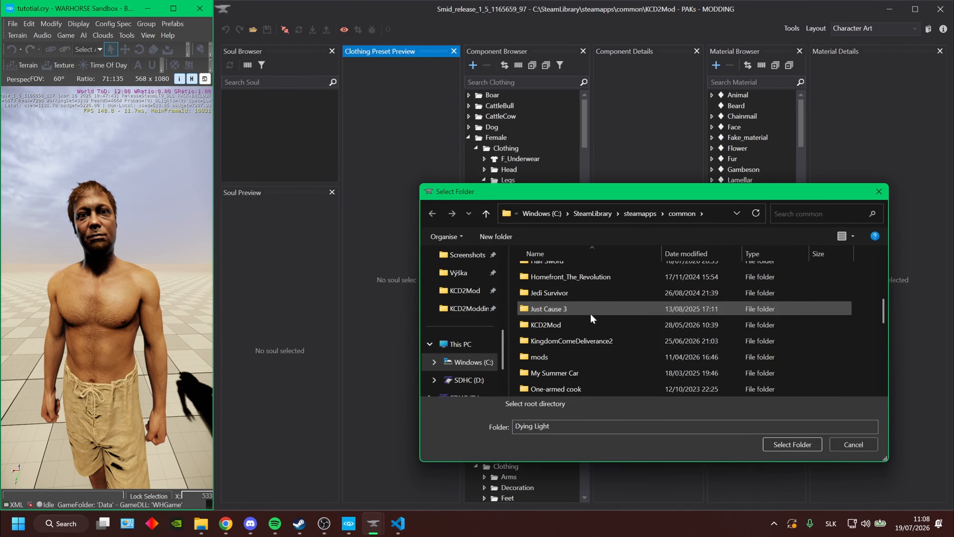
scroll(587, 323, down, 2)
key(k)
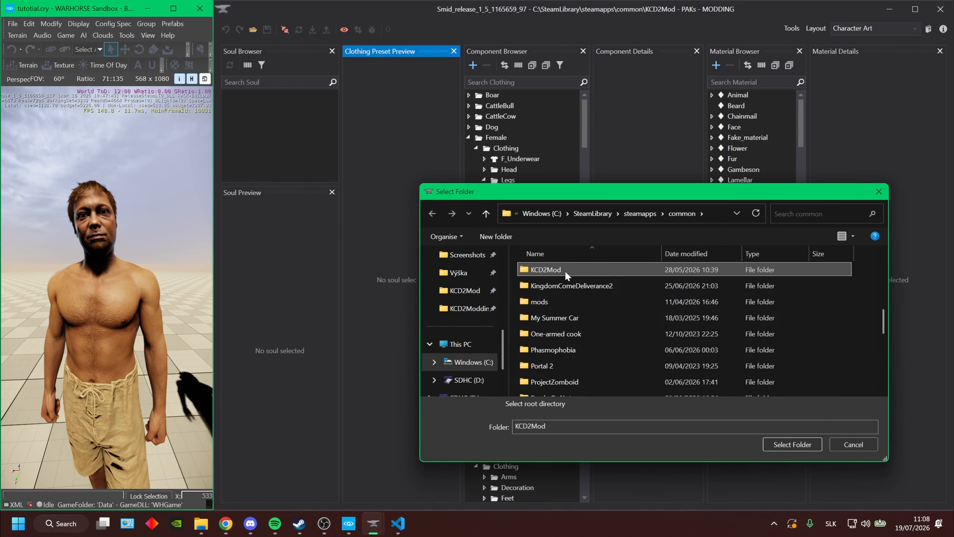
double_click(579, 270)
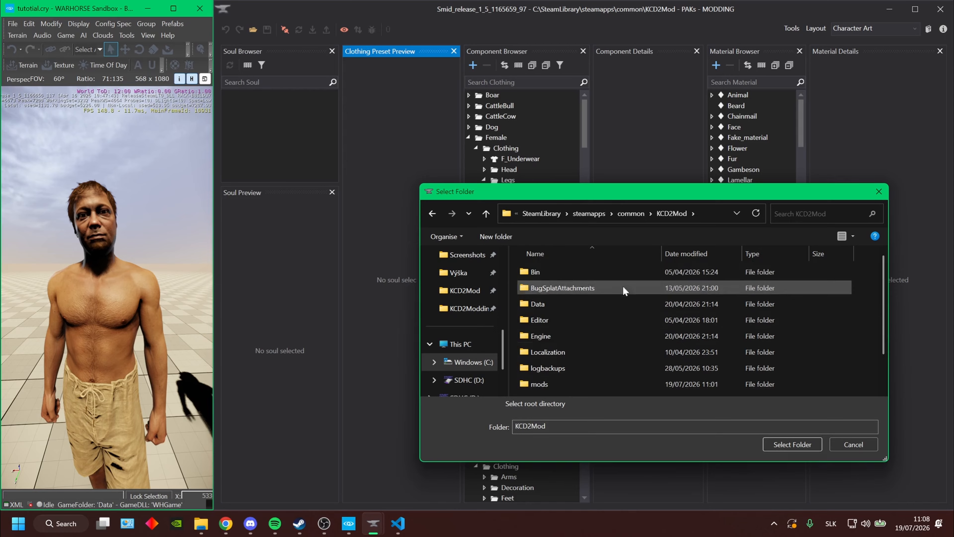
click(771, 443)
- Choose the Lakyslav Tutorial mod and open the project with it
click(531, 265)
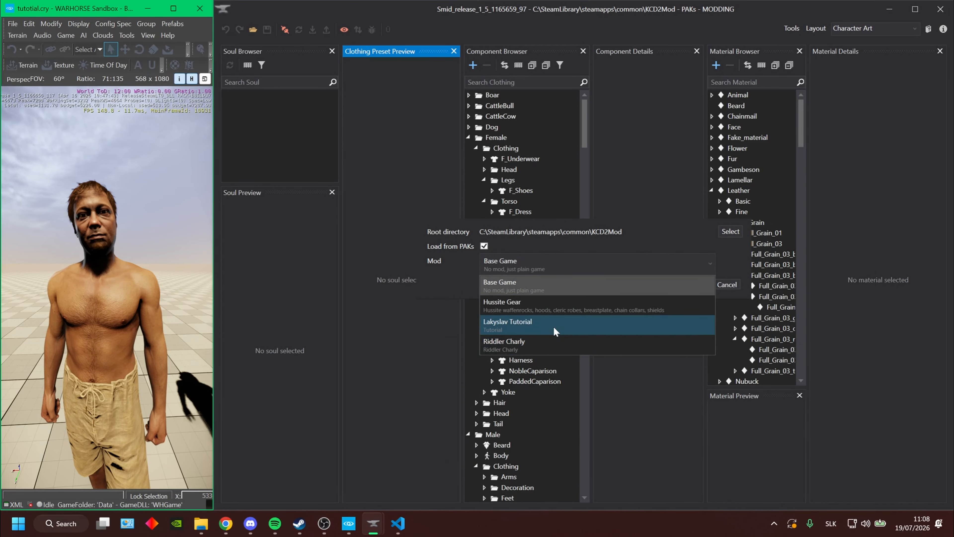
click(490, 323)
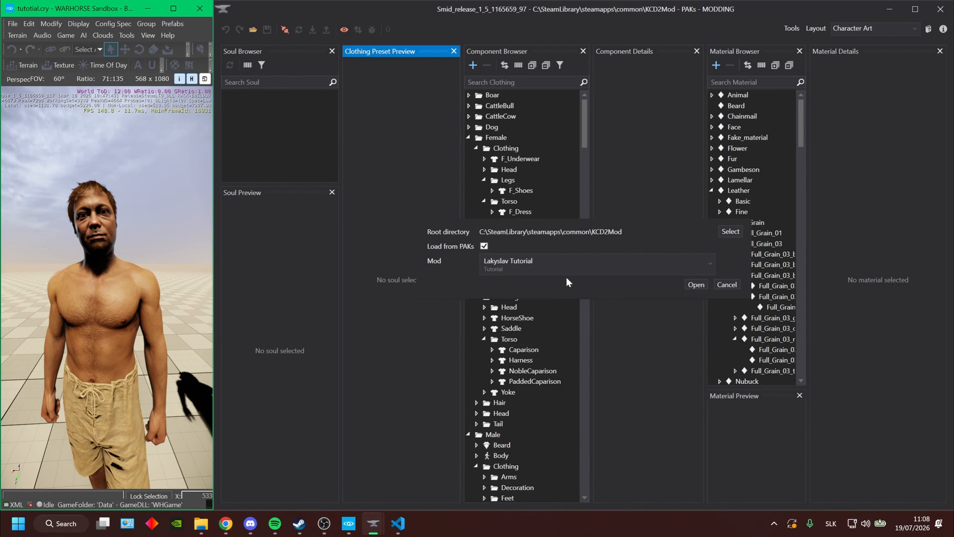
click(692, 287)
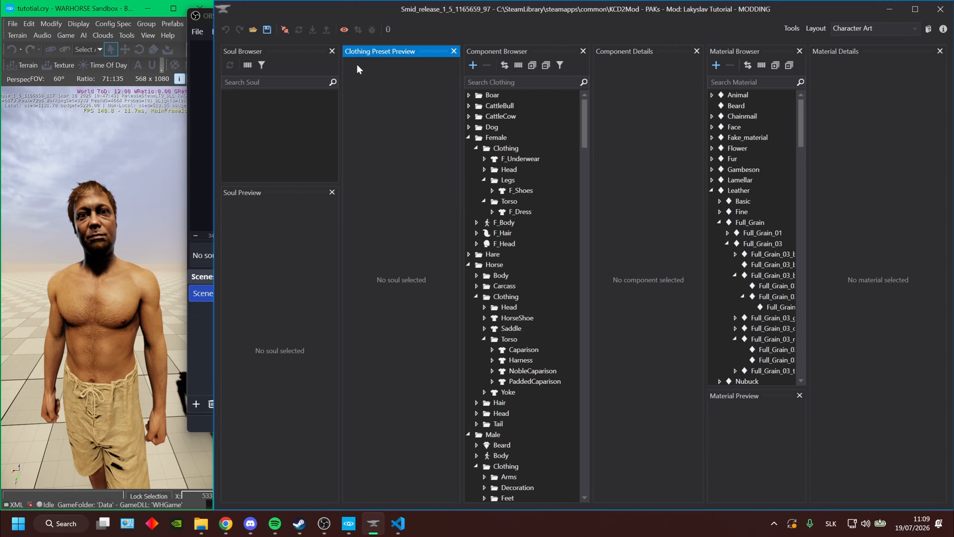
- Connect Smid to CryEngine through the server localhost:1403
click(344, 30)
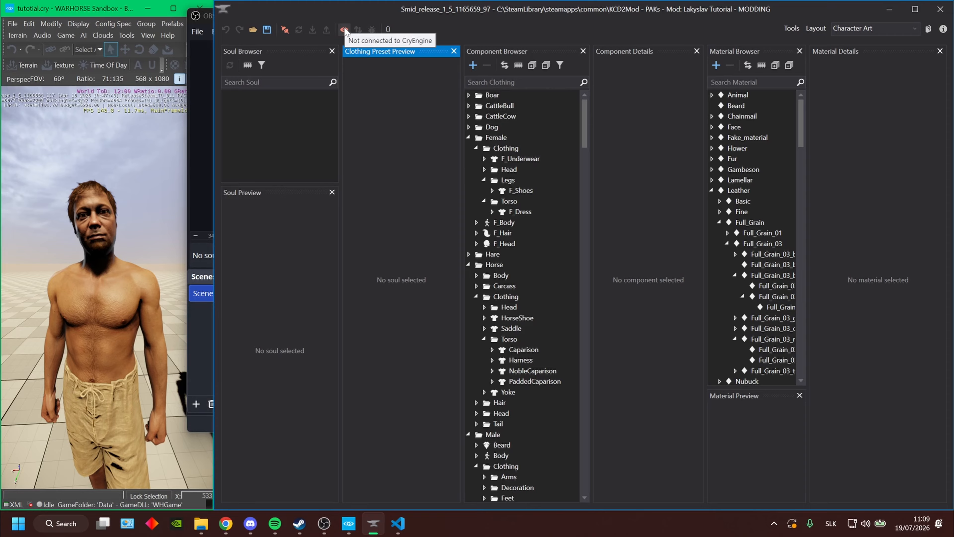
click(344, 30)
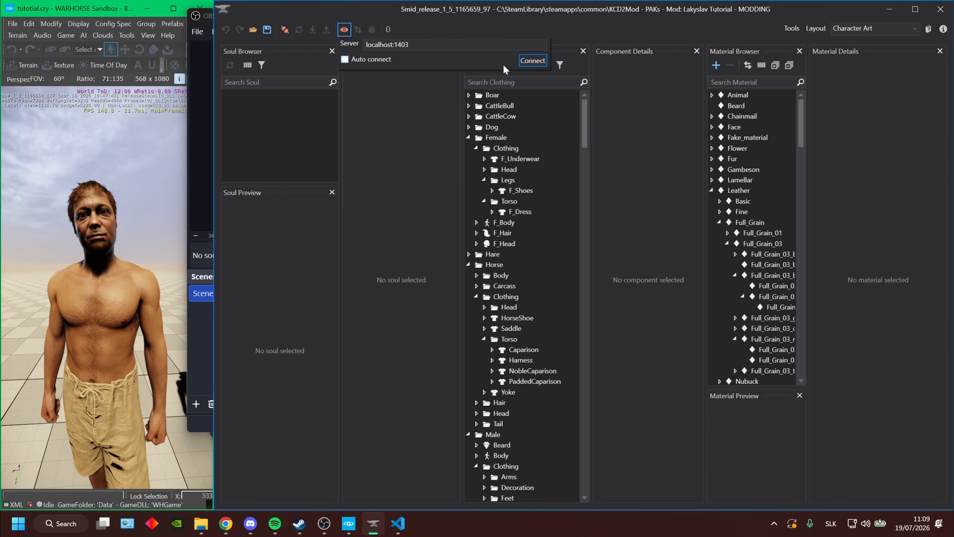
click(533, 61)
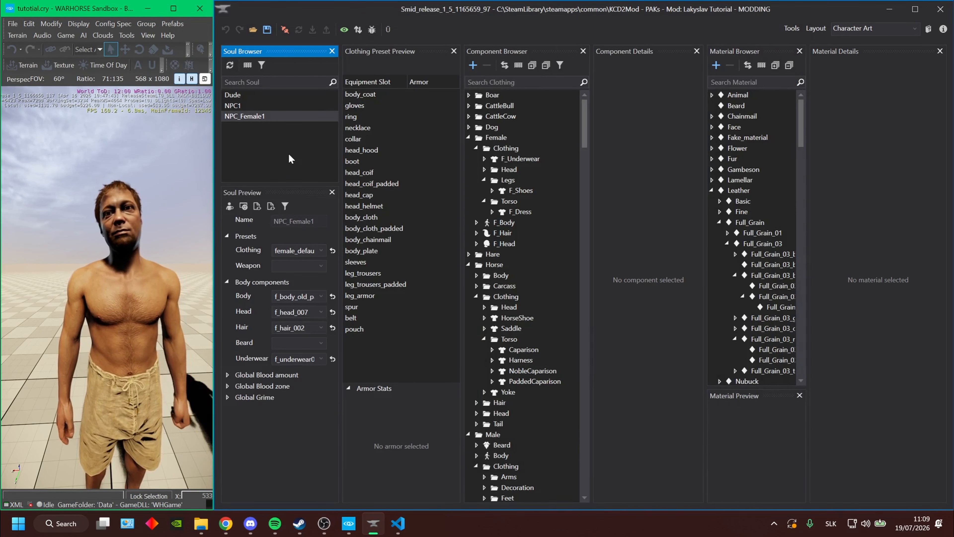
- Compare the soul settings of NPC1 and NPC_Female1, ending with the NPC1 soul selected
click(248, 103)
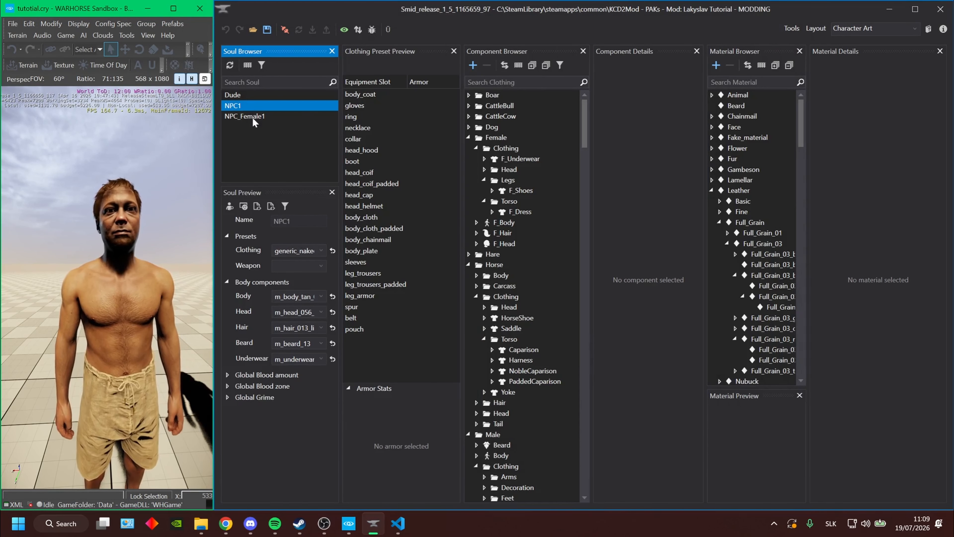
click(252, 116)
click(253, 108)
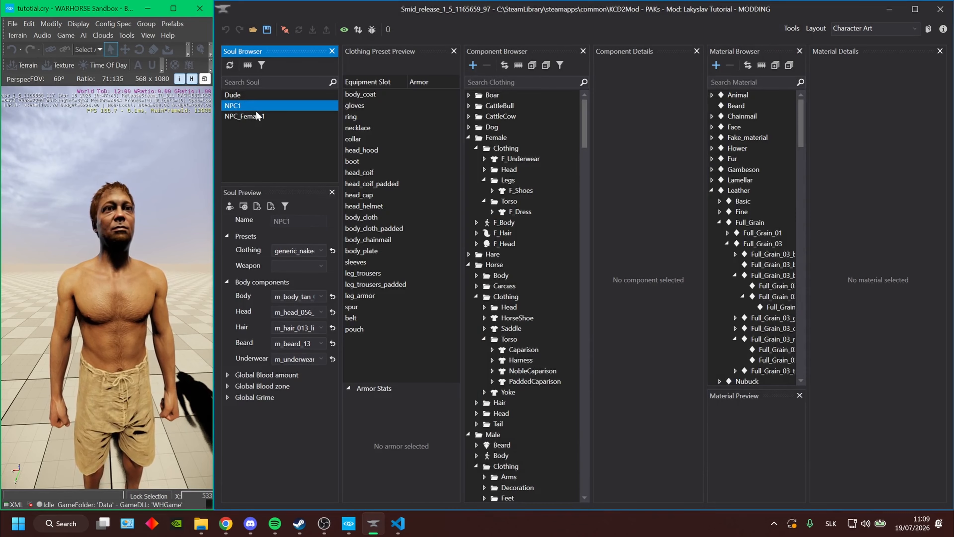
click(257, 112)
click(257, 107)
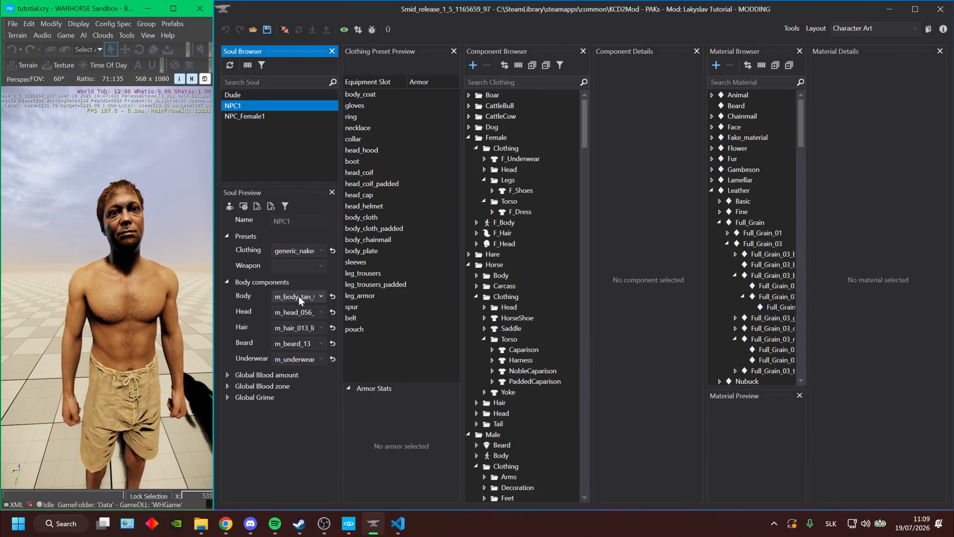
- Set NPC1's head component to henry and clear its hair component
click(320, 313)
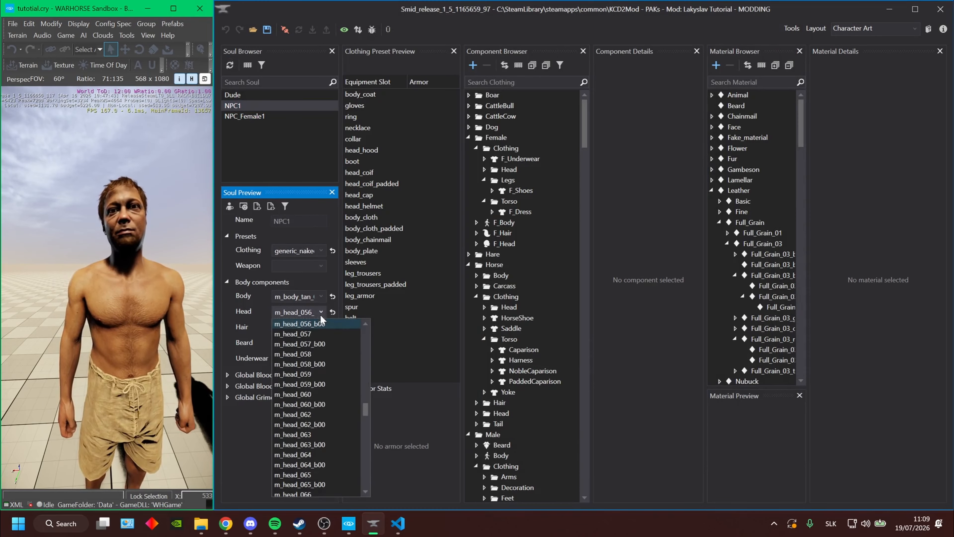
drag(366, 402, 359, 268)
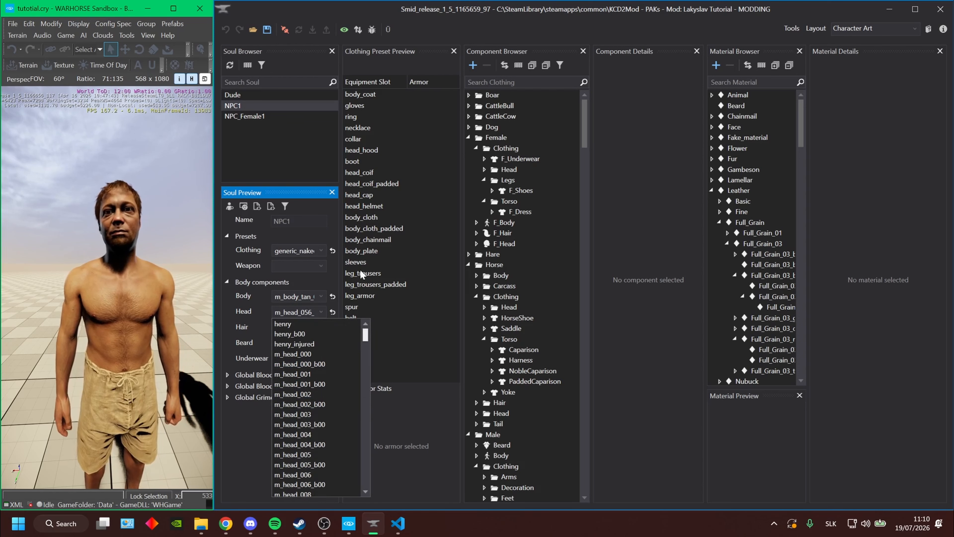
click(317, 338)
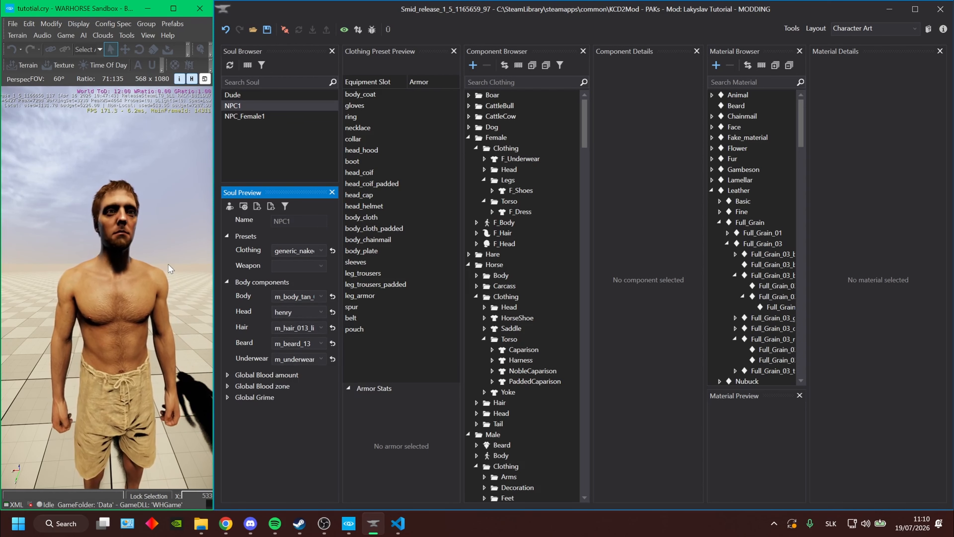
click(333, 329)
- Collapse the armor stats and enable selection syncing in the Component Browser and Material Browser
click(396, 240)
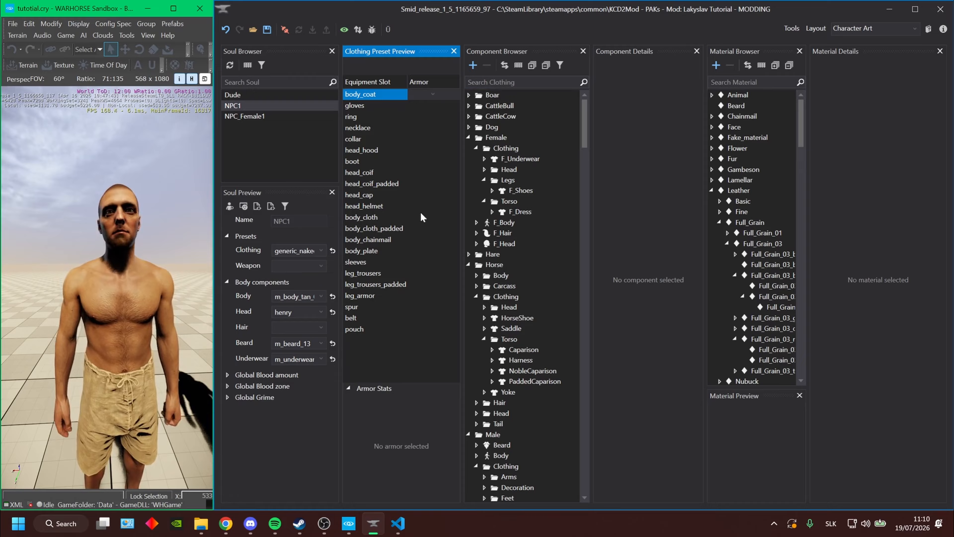
click(410, 388)
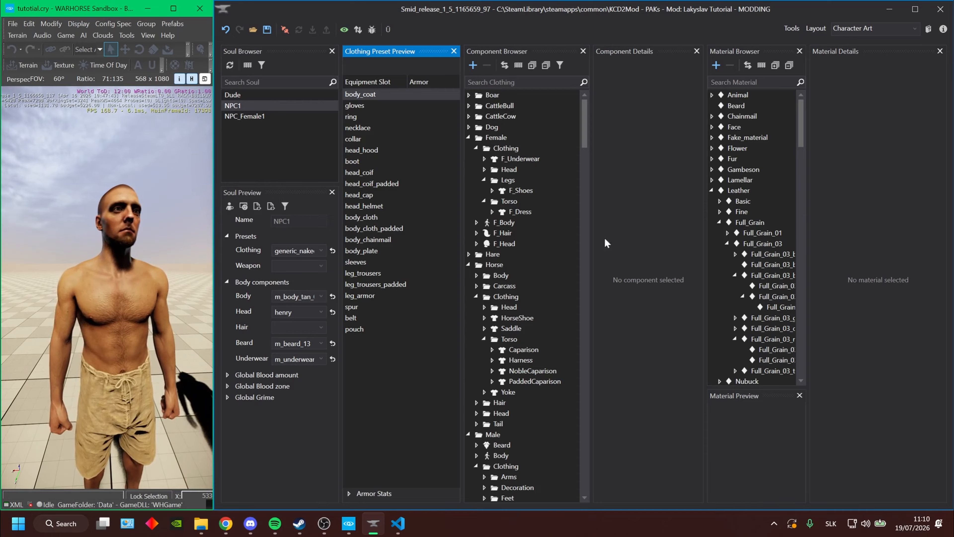
click(506, 65)
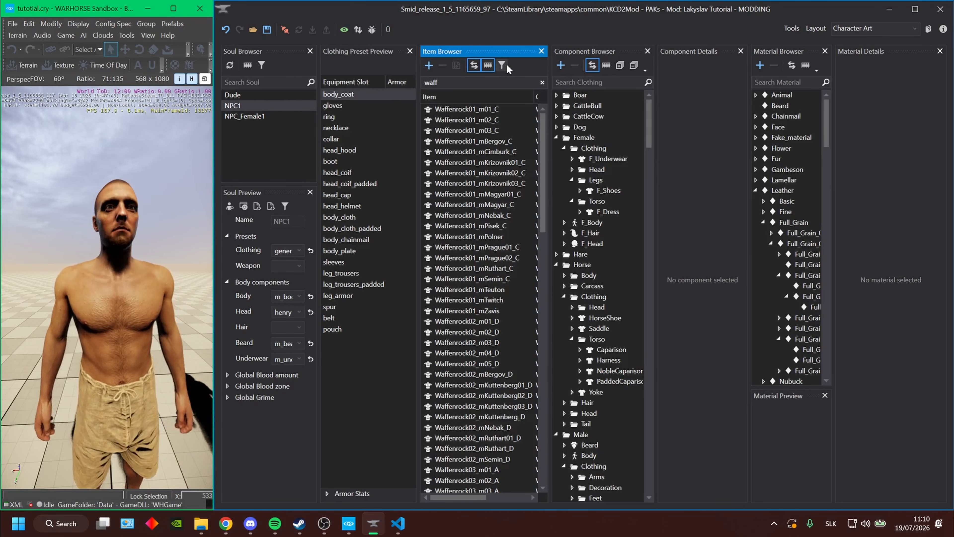
click(792, 66)
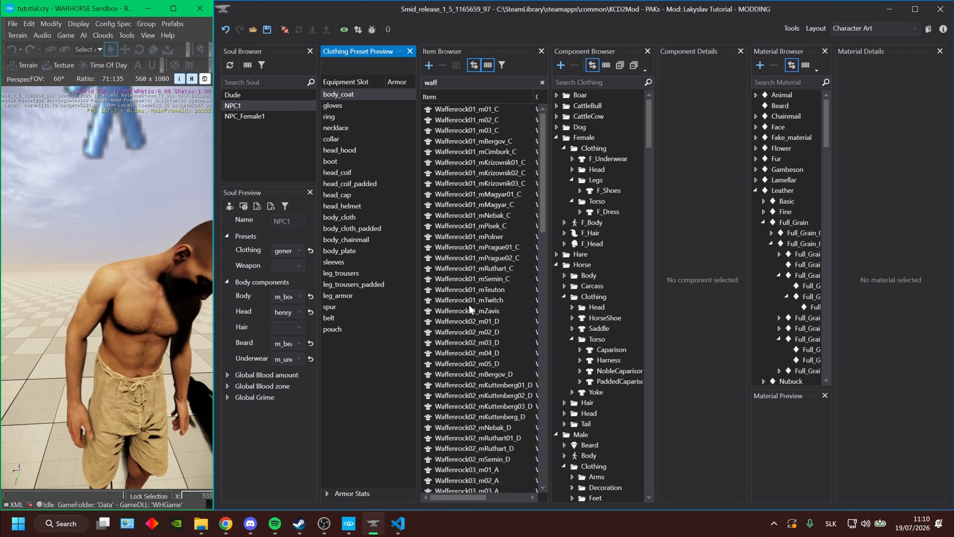
- Use Waffenrock01_mZavis for NPC1's body_coat slot and make room for its component details
click(467, 310)
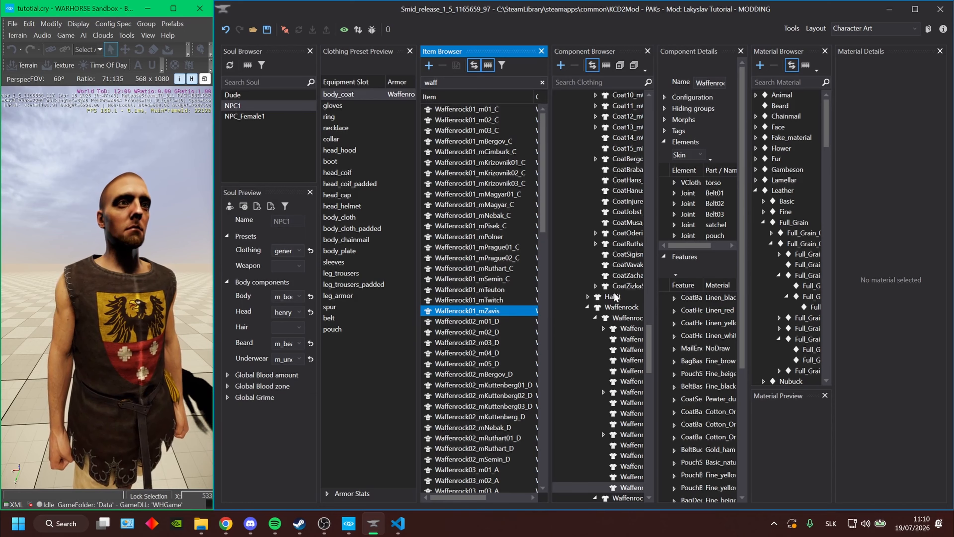
mouse_move(655, 184)
mouse_down()
mouse_move(638, 186)
mouse_move(653, 187)
mouse_up()
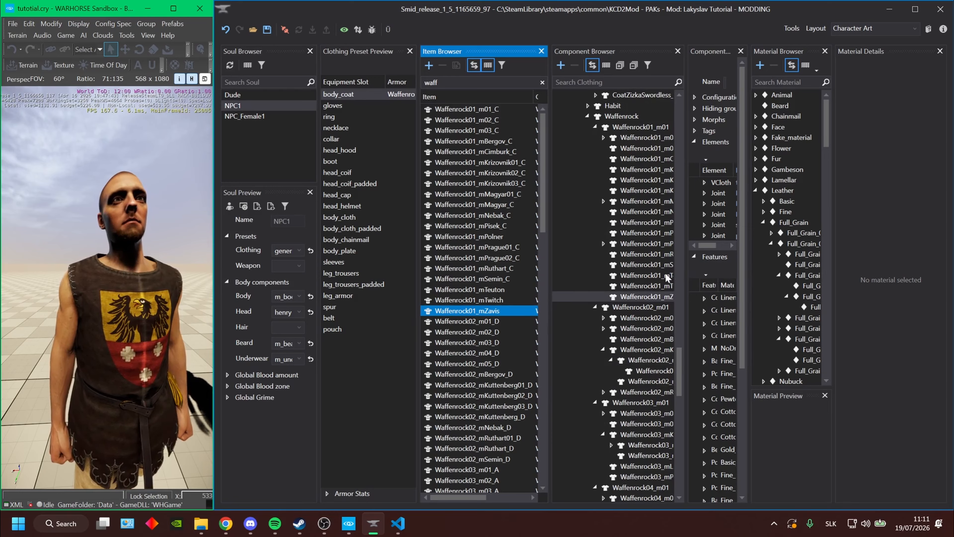
drag(687, 270, 582, 275)
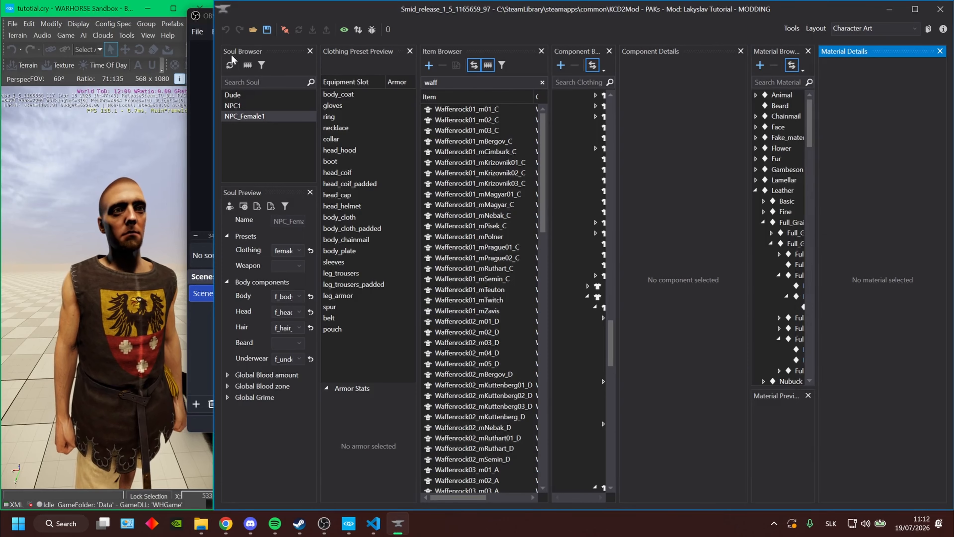
- Examine the elements and features of NPC1's body_coat component, and preview its material zones in the debug colour view
click(212, 66)
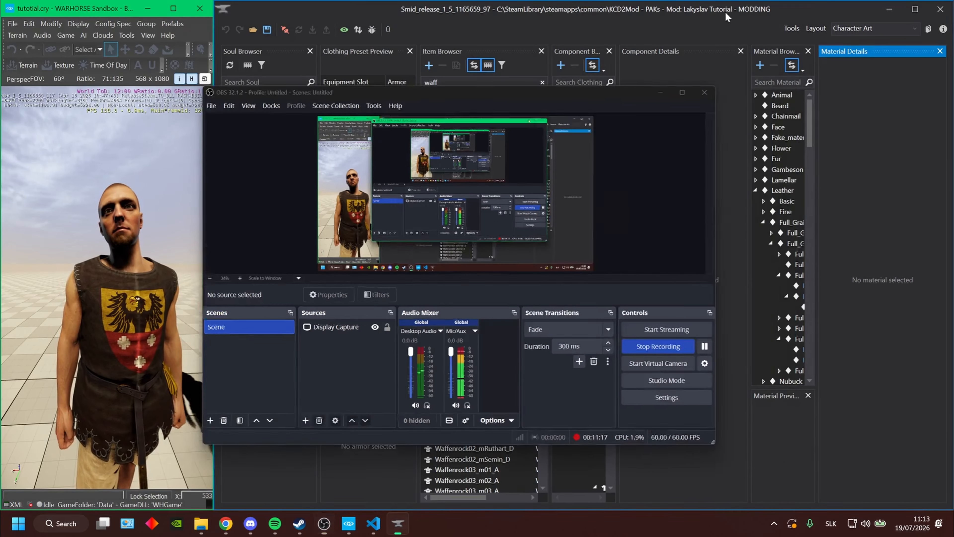
click(397, 94)
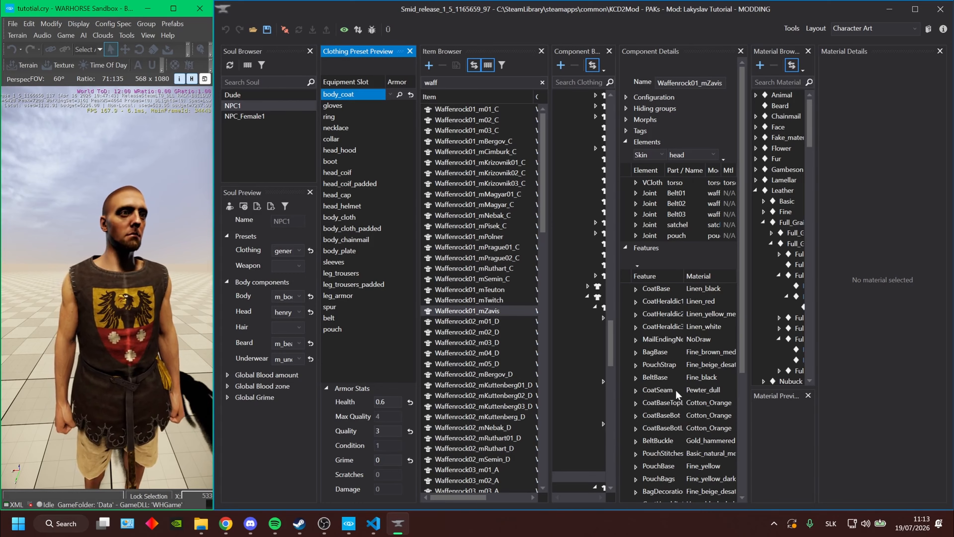
scroll(744, 331, down, 3)
scroll(749, 330, down, 1)
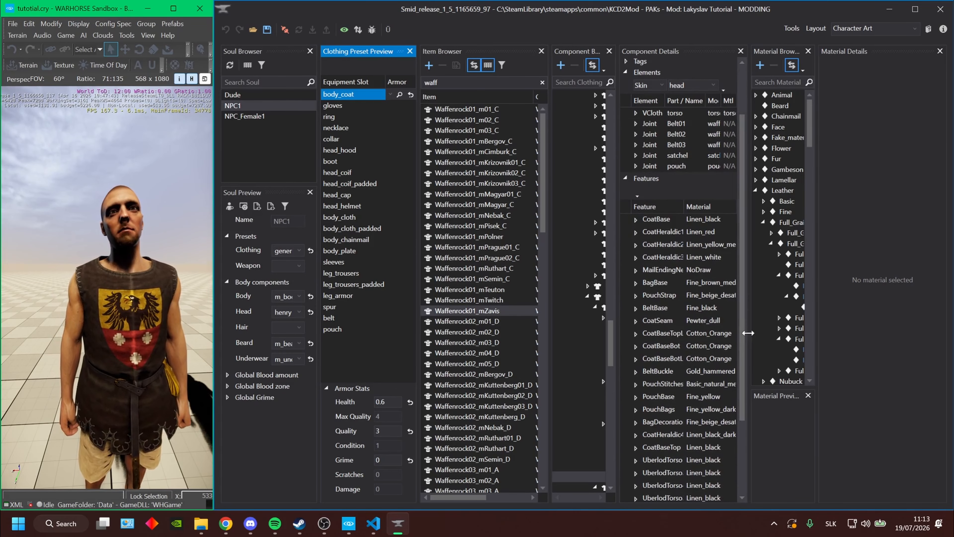
click(371, 30)
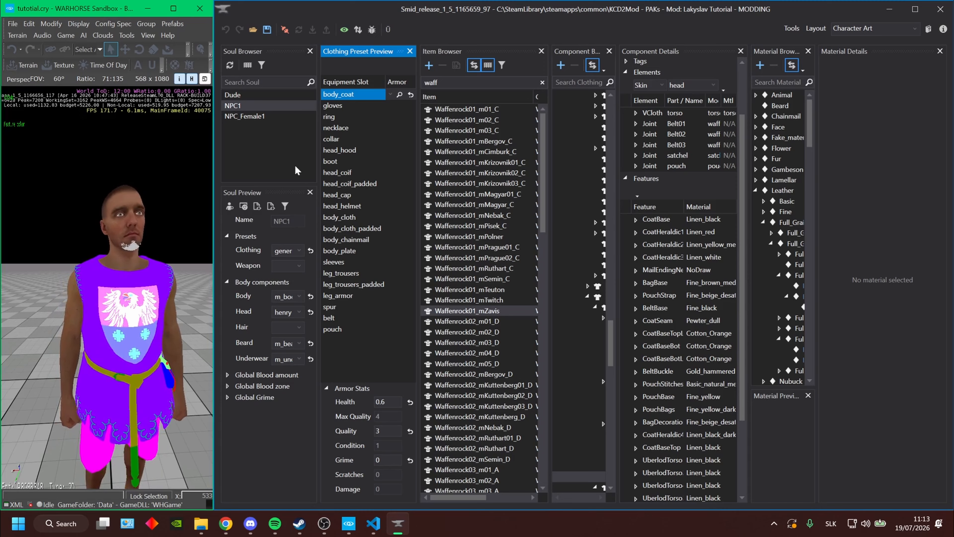
click(372, 30)
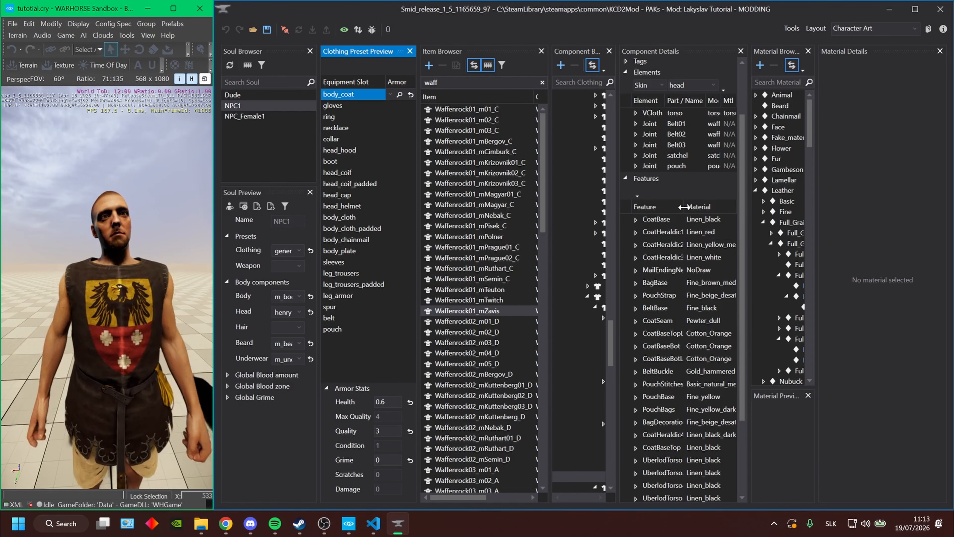
- Select the waffenrock's CoatBase feature and locate its material in a widened Material Browser
drag(684, 207, 686, 207)
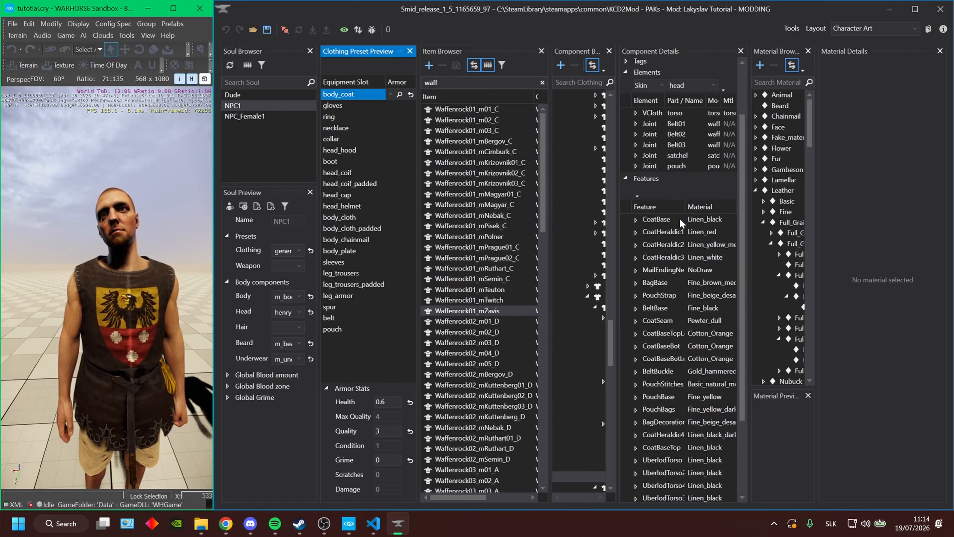
click(678, 221)
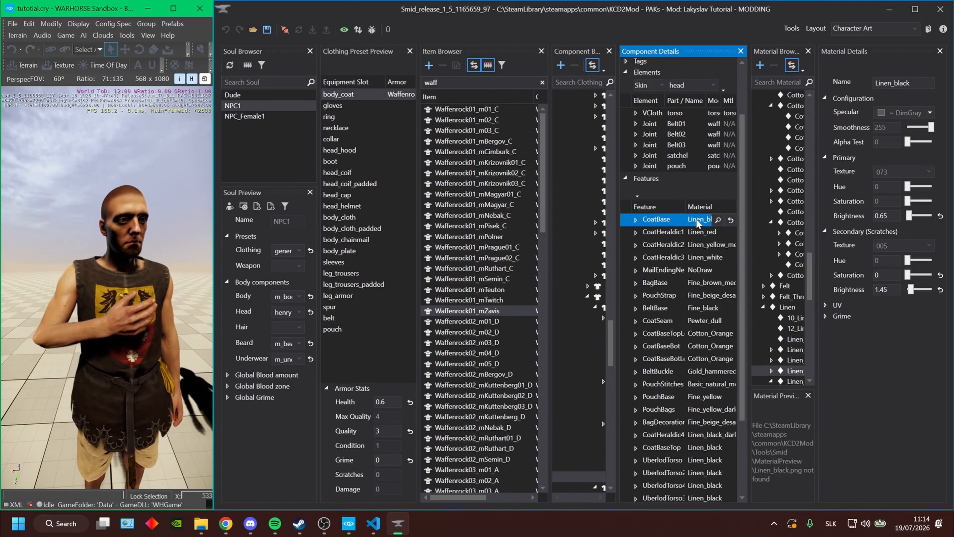
click(717, 221)
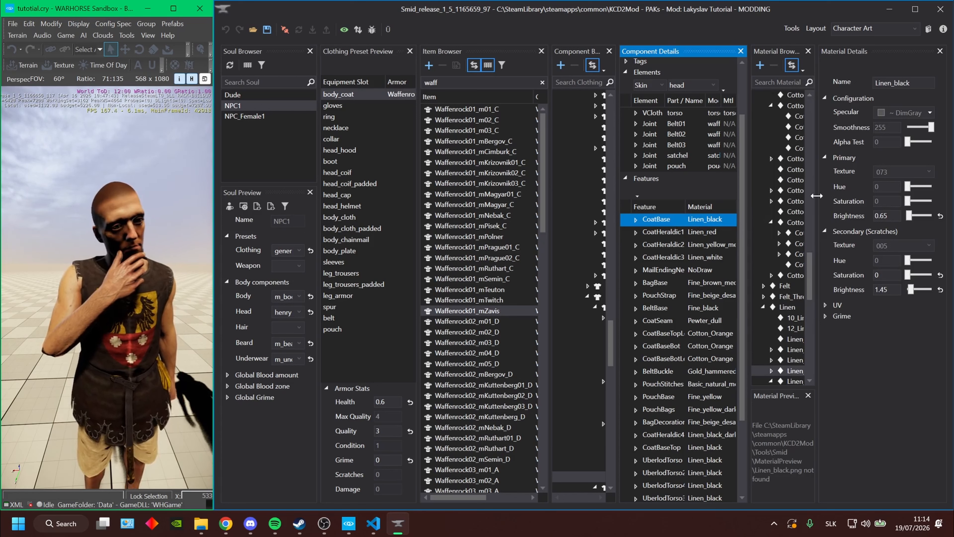
drag(820, 196, 919, 198)
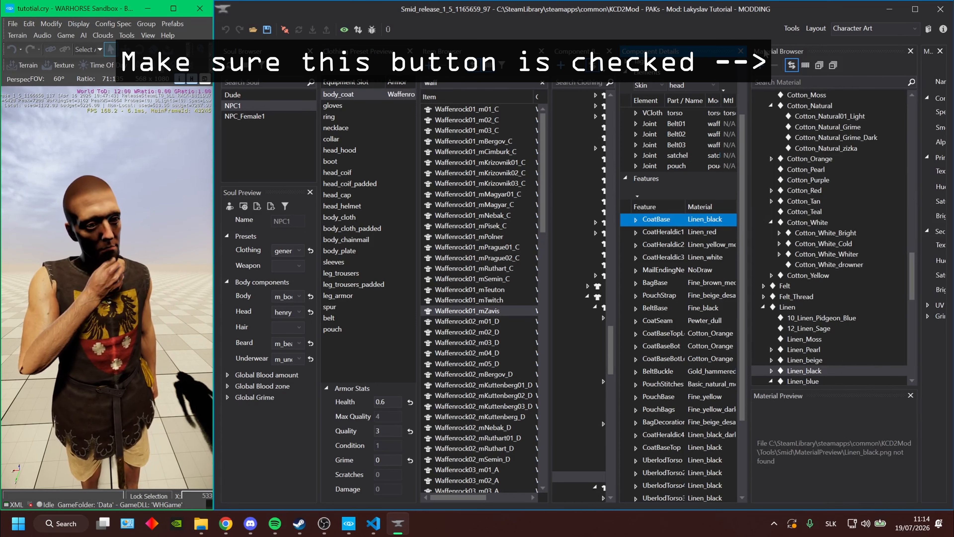
- Try Linen_blue, Linen_blue_dark, Linen_grey, Linen_red, Linen_red_light and Wool as the material of the CoatBase feature
scroll(821, 267, down, 4)
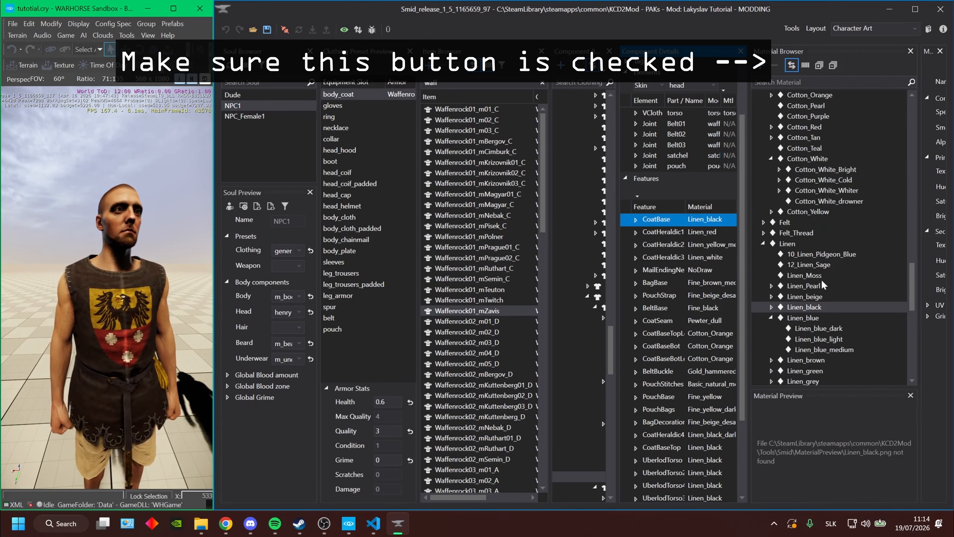
click(820, 256)
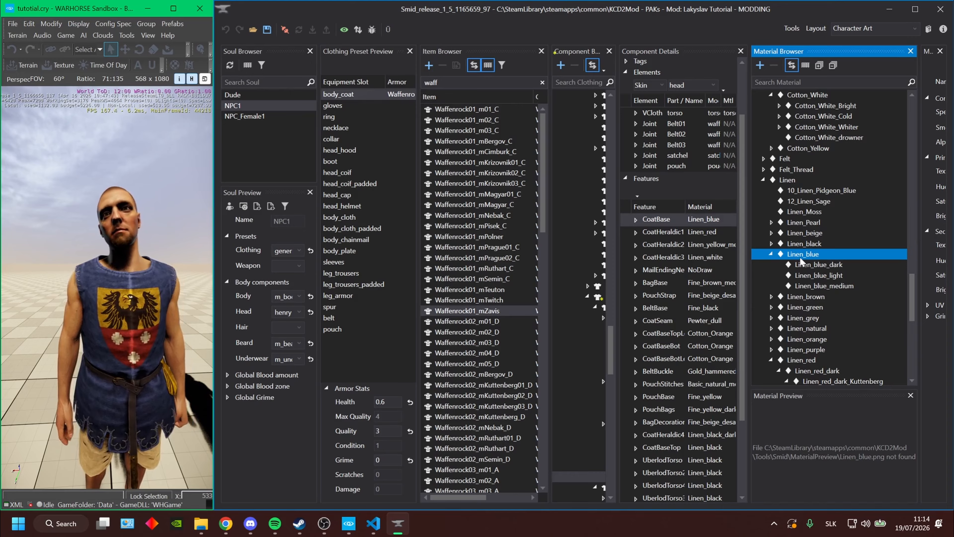
click(823, 265)
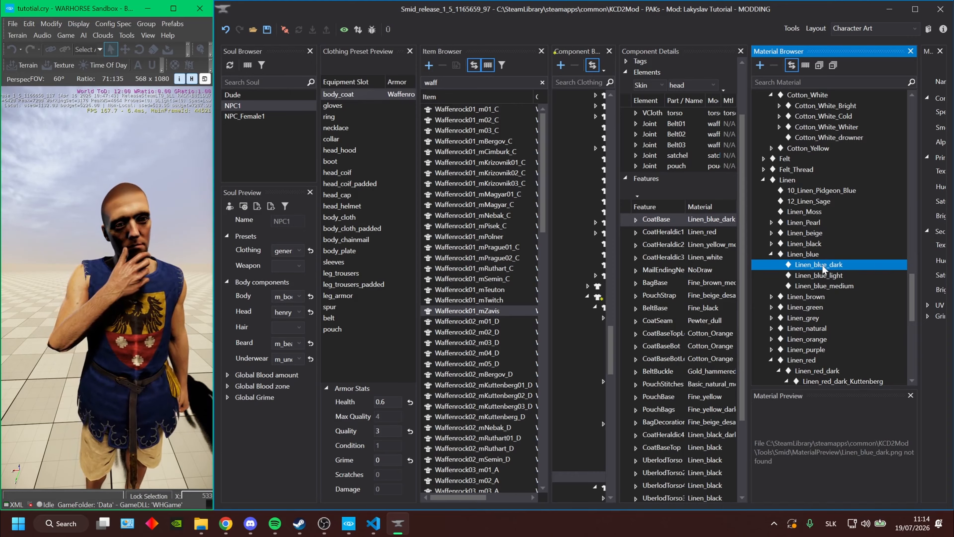
scroll(823, 268, down, 5)
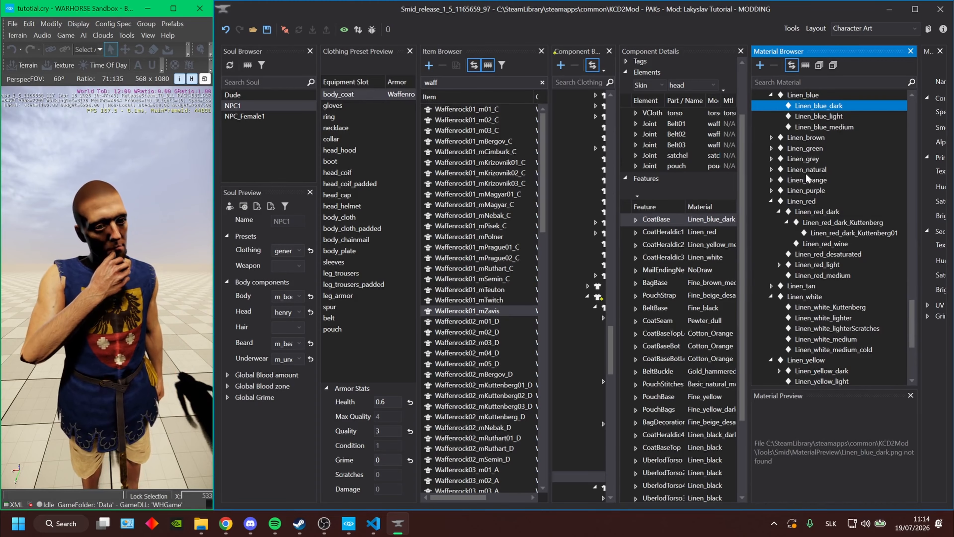
click(804, 158)
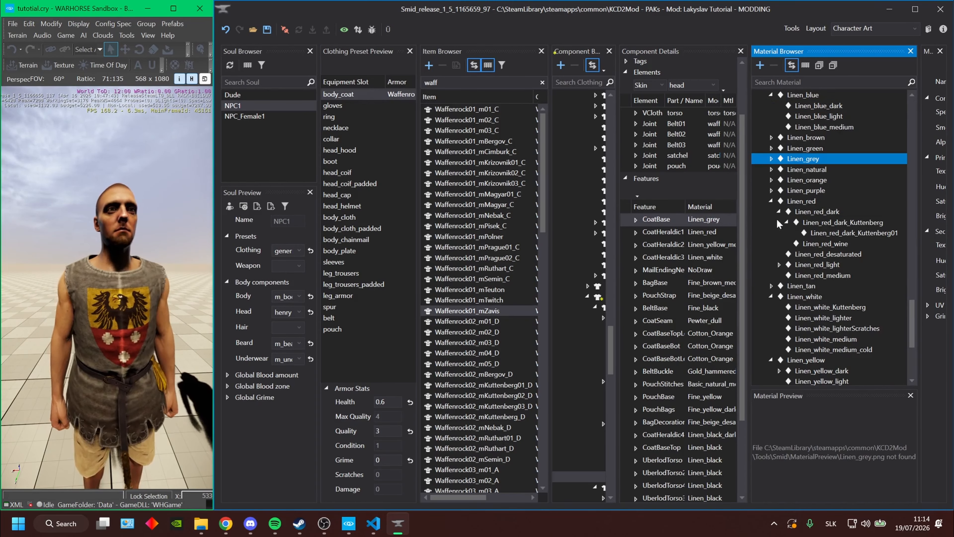
click(800, 202)
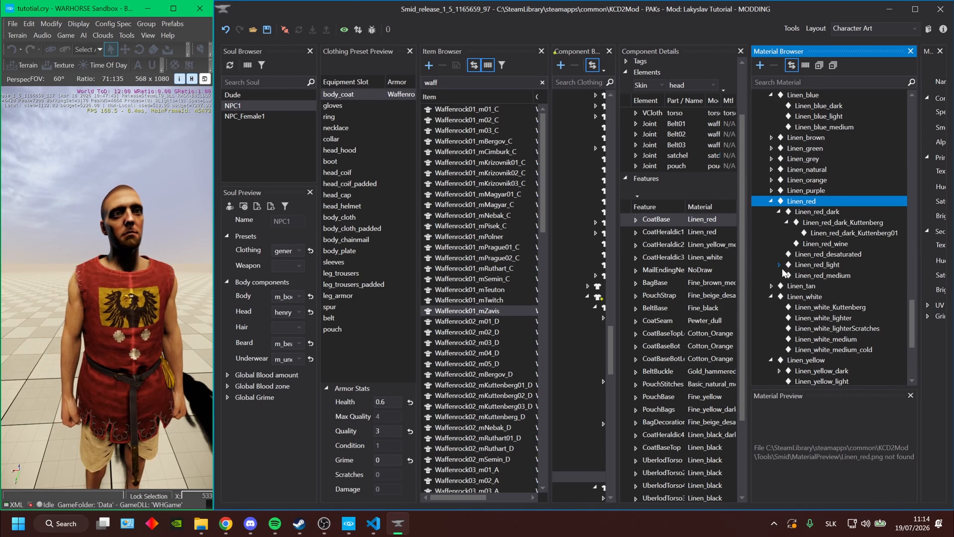
click(808, 267)
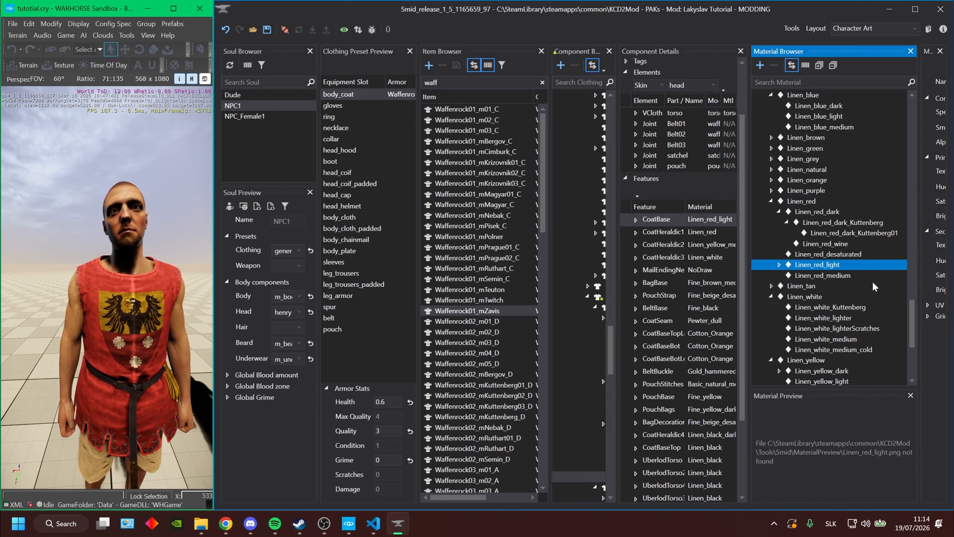
scroll(816, 330, down, 5)
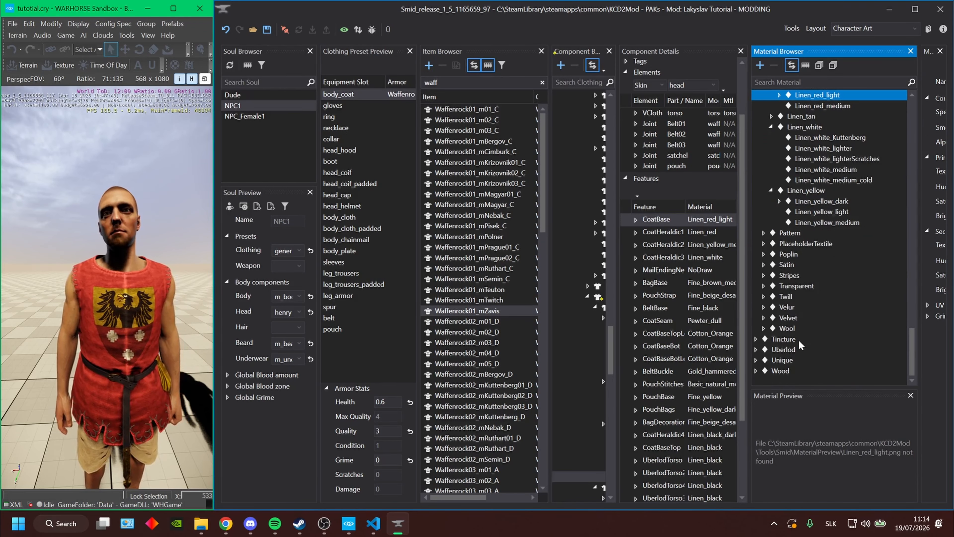
click(794, 330)
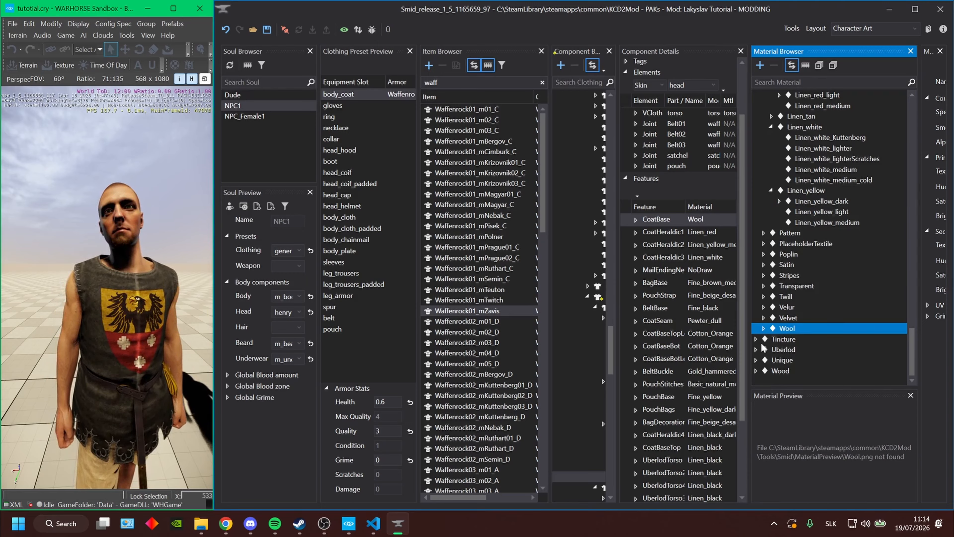
- Try Cotton_Orange and other cotton colours on the CoatBase feature, ending with its material set to Cotton_Blue
scroll(772, 297, up, 6)
scroll(772, 297, up, 8)
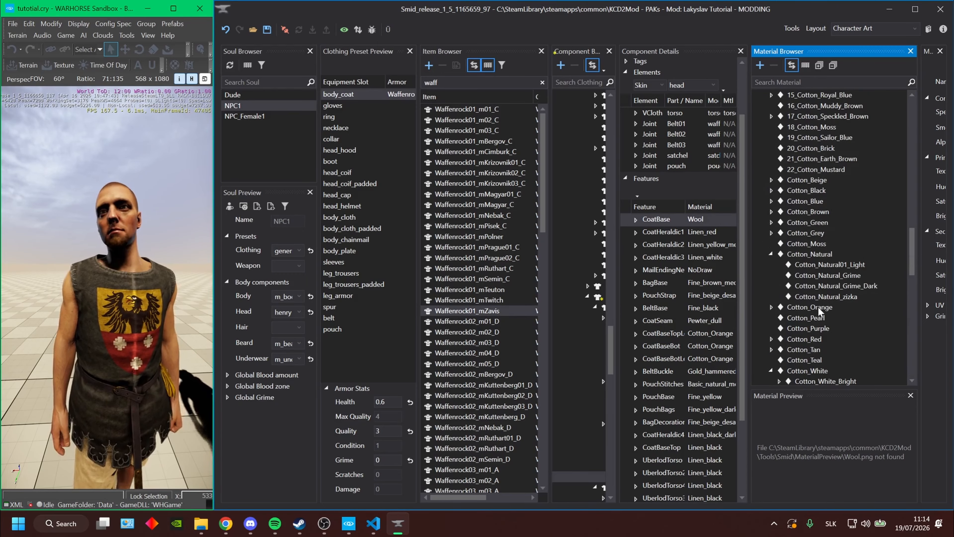
click(819, 308)
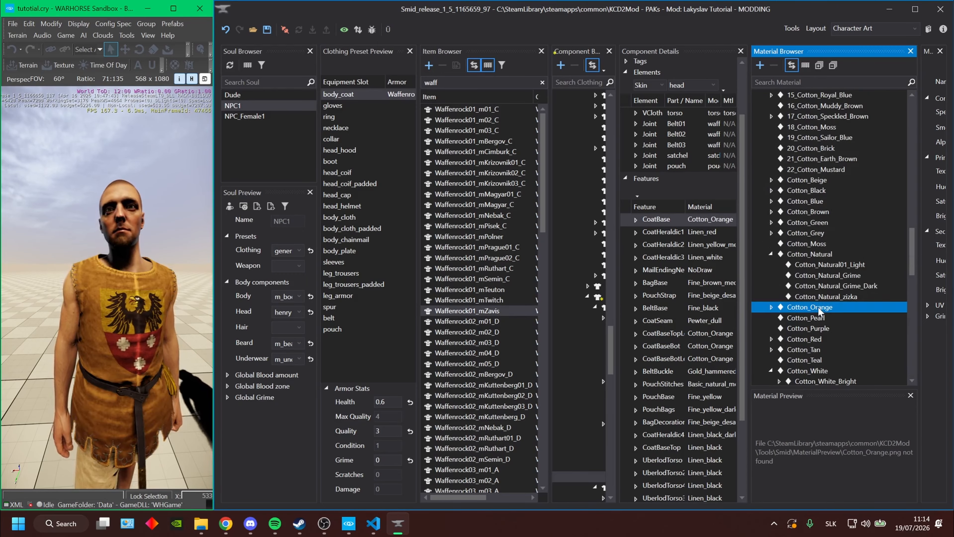
click(811, 234)
click(807, 202)
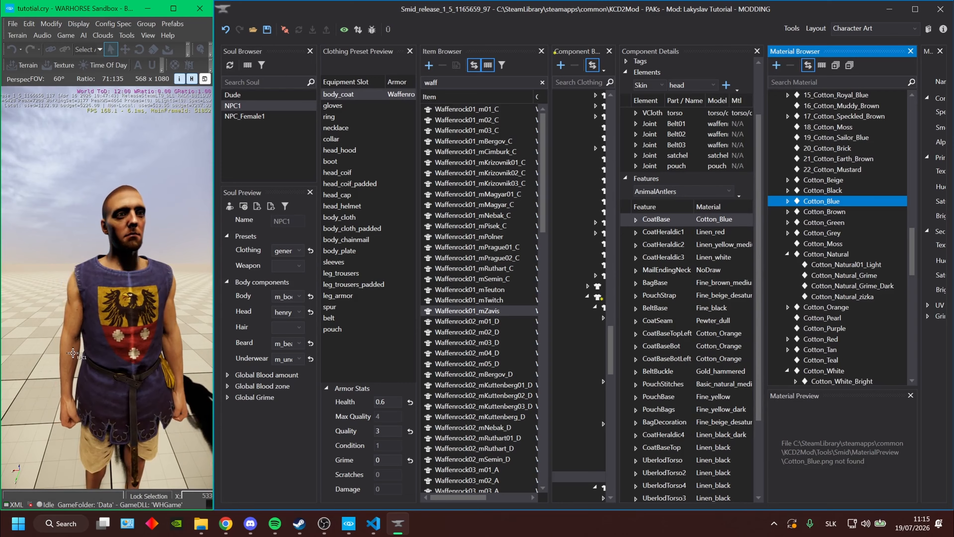
- Set the material of the waffenrock's CoatHeraldic4 feature to Linen_brown
mouse_move(718, 437)
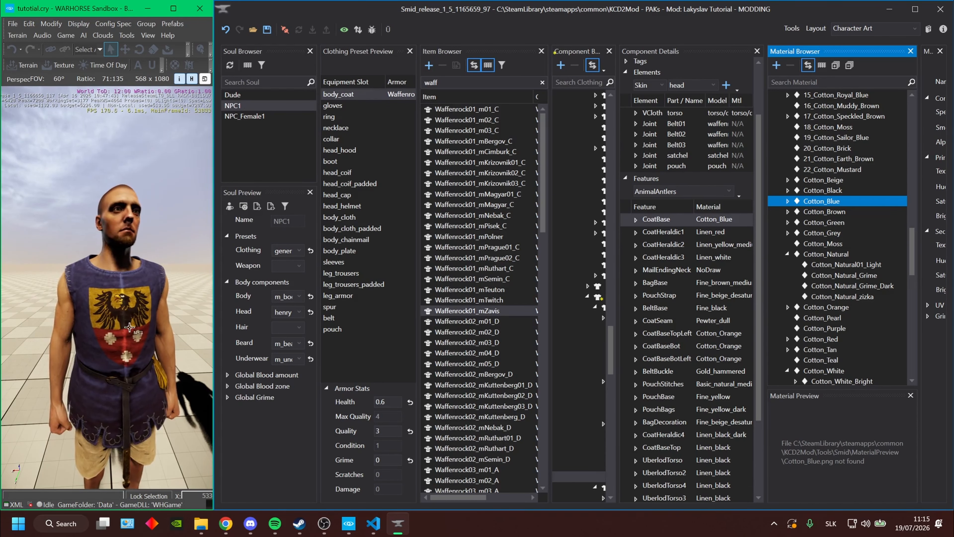
click(735, 436)
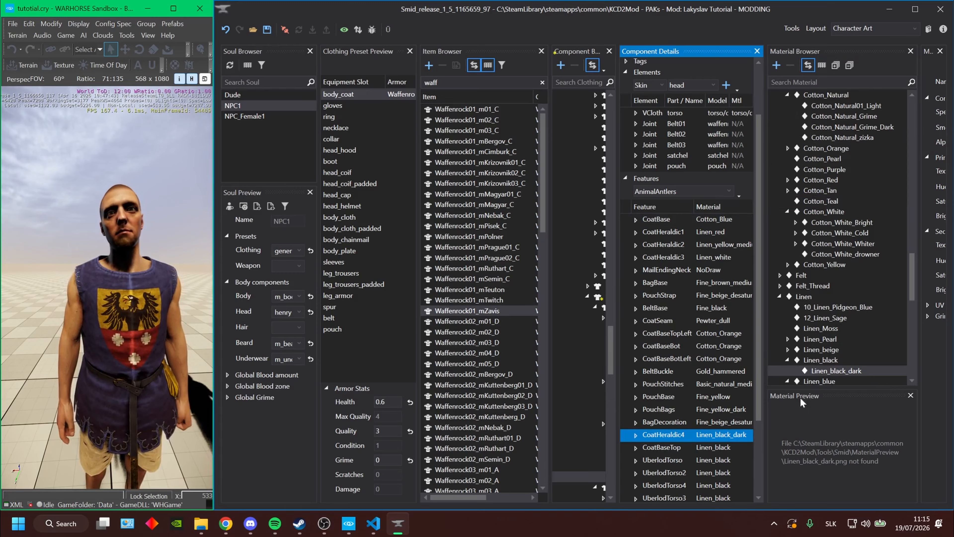
scroll(868, 320, down, 3)
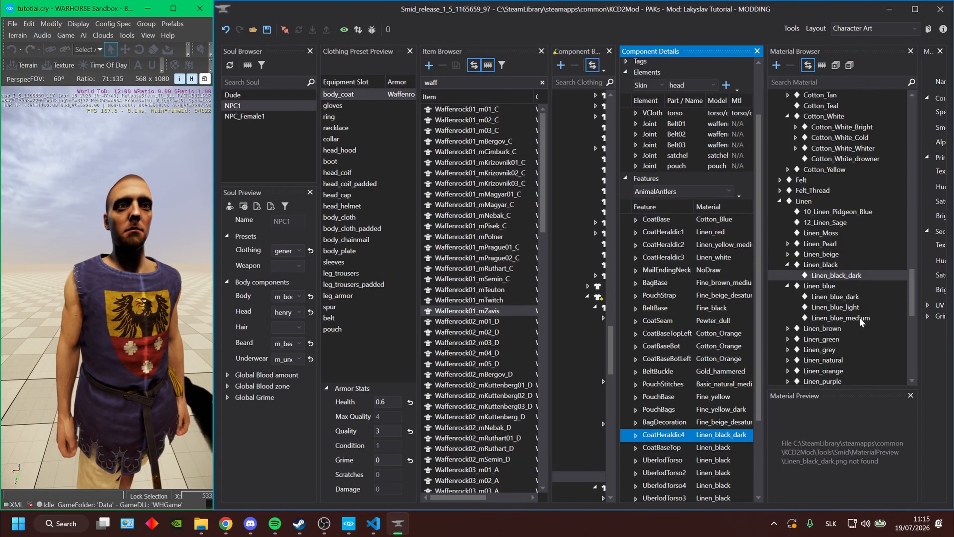
scroll(862, 322, down, 1)
click(825, 299)
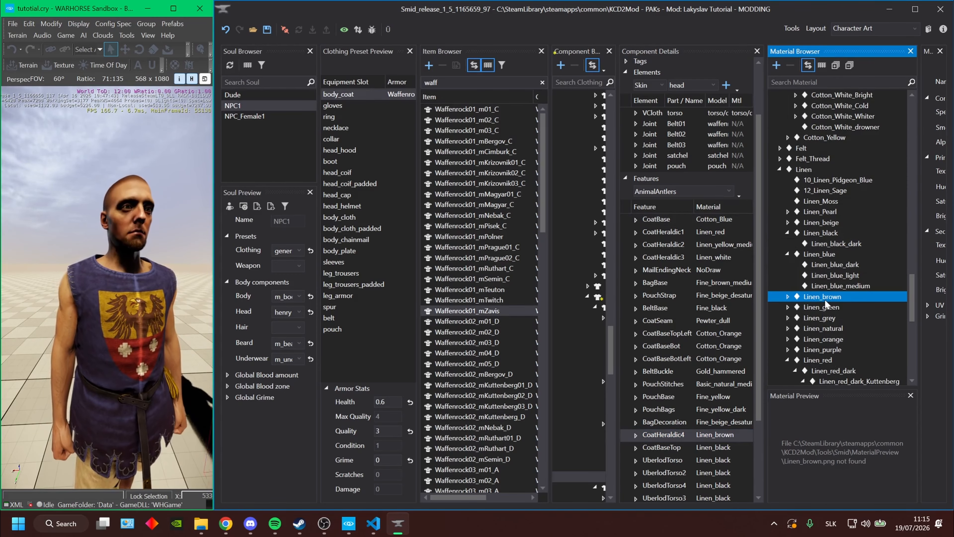
- Set the waffenrock's CoatHeraldic4 feature to Linen_brown_dark and its CoatHeraldic2 feature to Linen_white
click(788, 296)
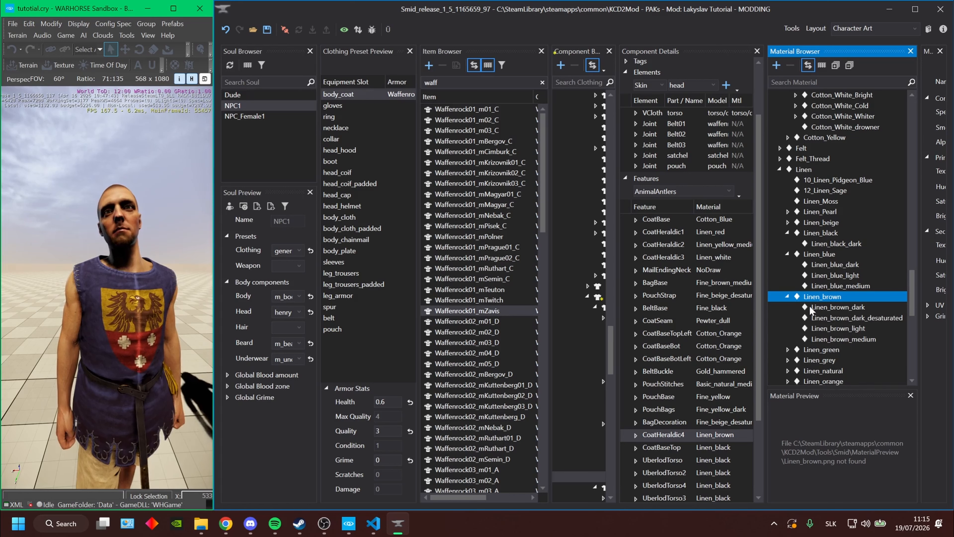
click(840, 308)
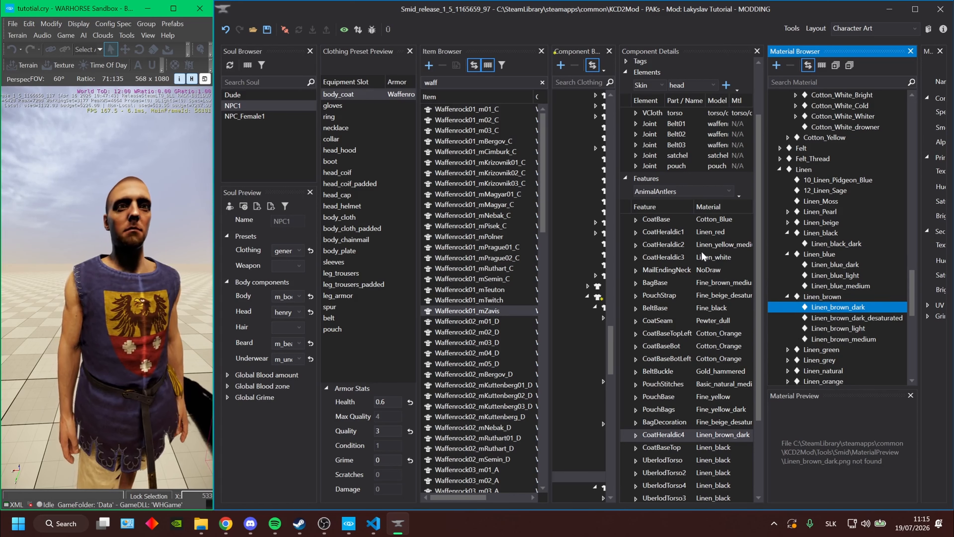
click(734, 246)
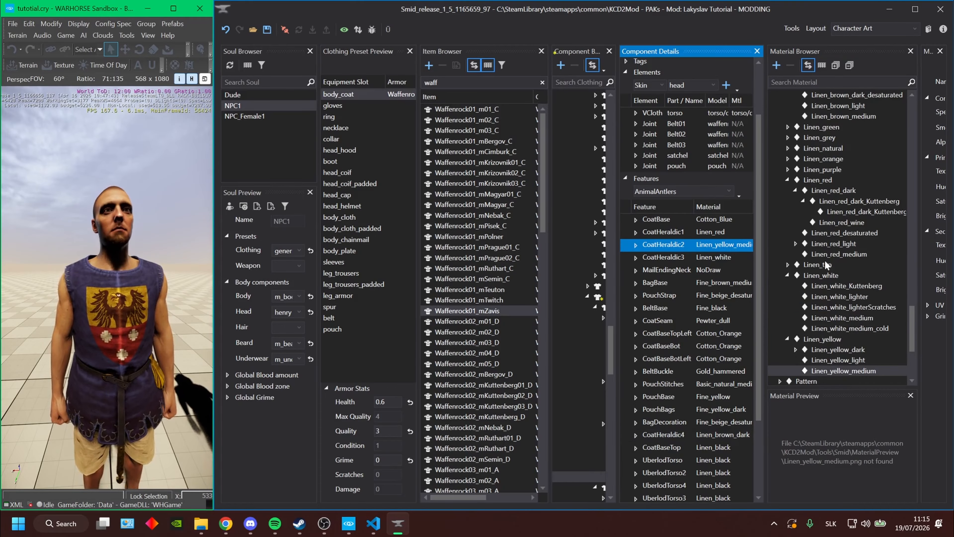
scroll(842, 268, up, 1)
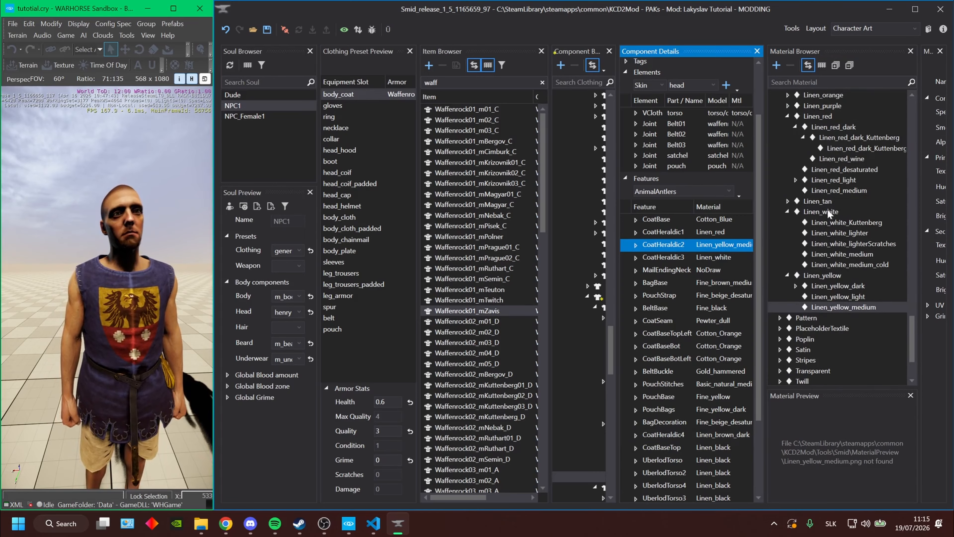
double_click(826, 212)
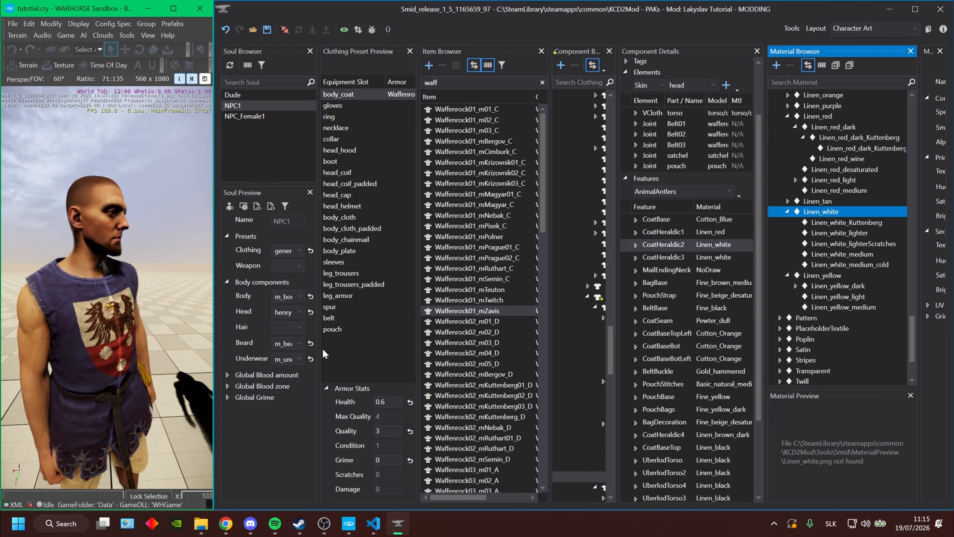
- Widen the Component Browser, locate the waffenrock components and show the browser's column headers
click(357, 355)
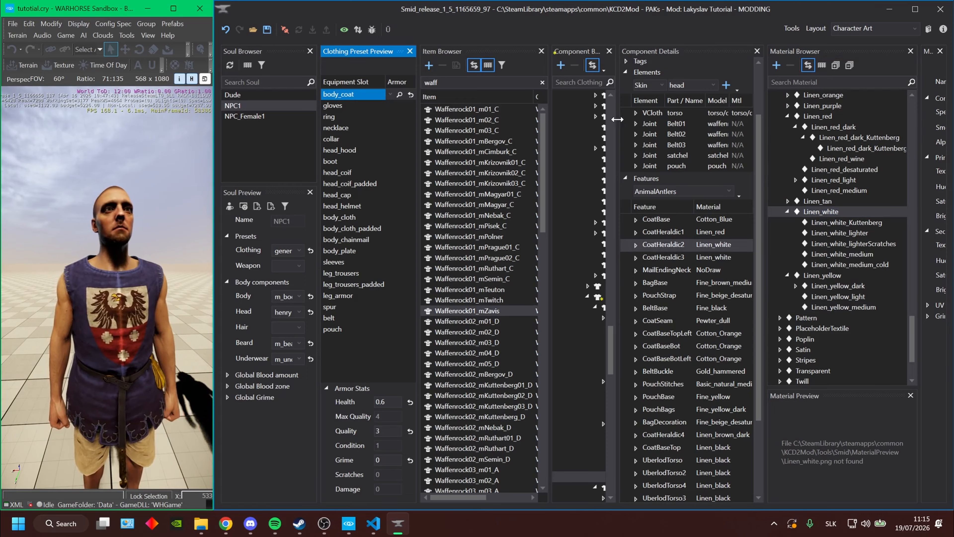
drag(616, 124, 650, 126)
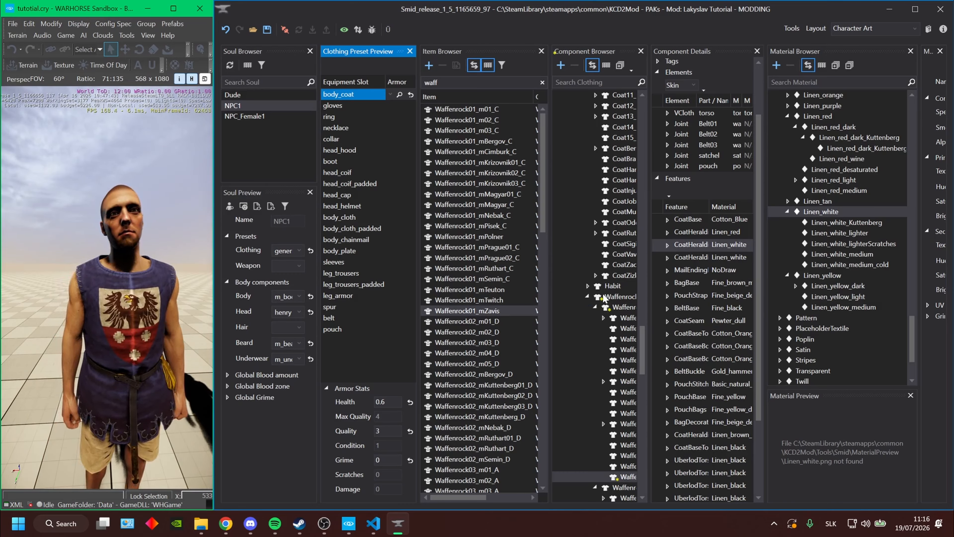
scroll(612, 382, down, 3)
scroll(611, 382, down, 2)
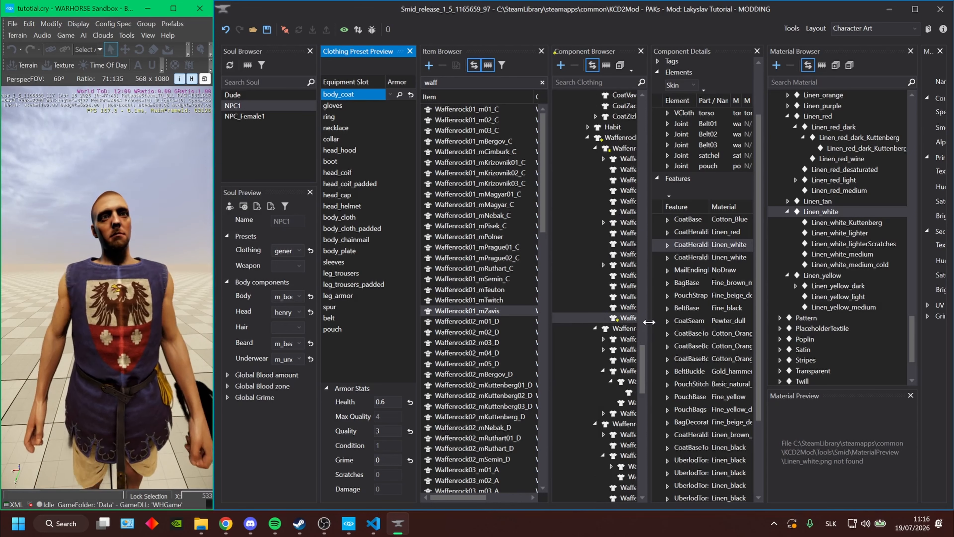
drag(647, 331, 666, 331)
click(606, 65)
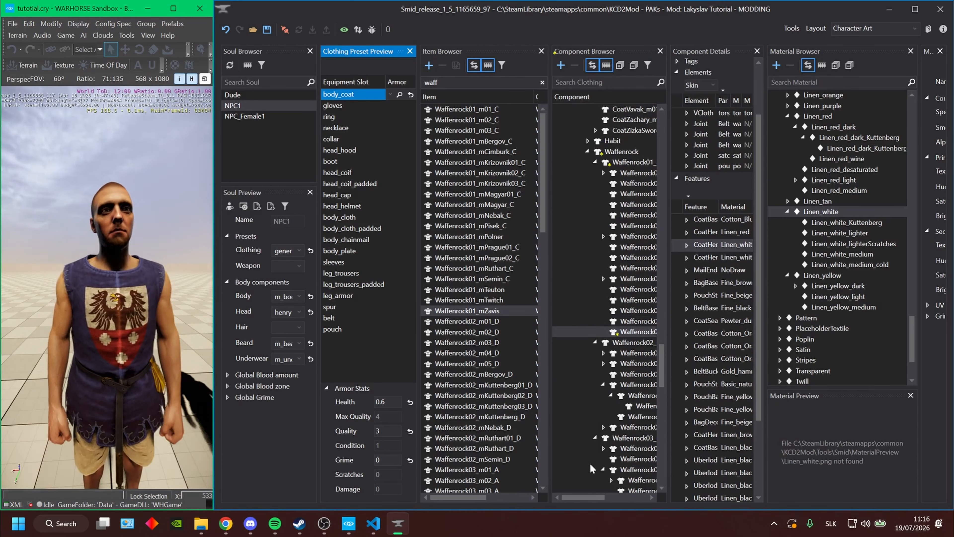
- Undo the accidental switch of the waffenrock's component and reveal the full component names in the Component Browser
click(602, 489)
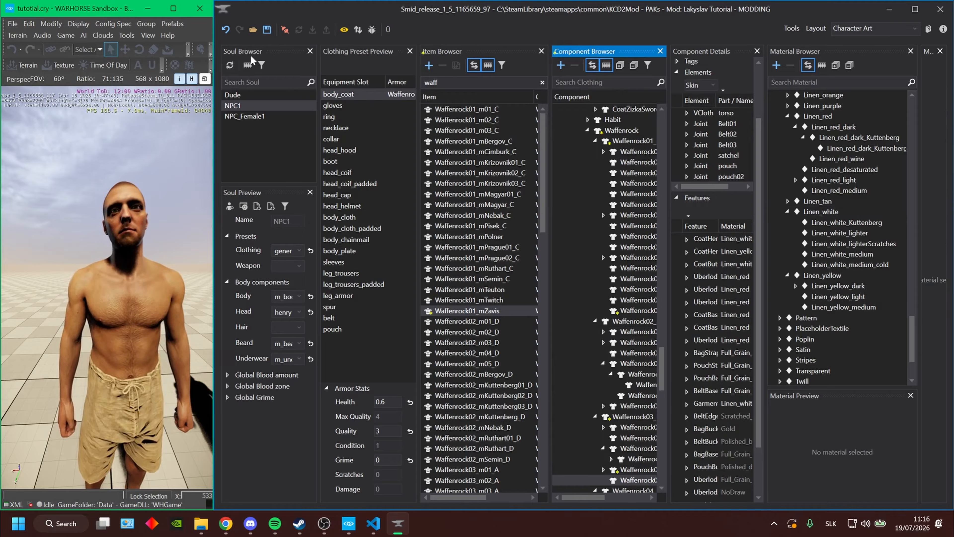
click(231, 36)
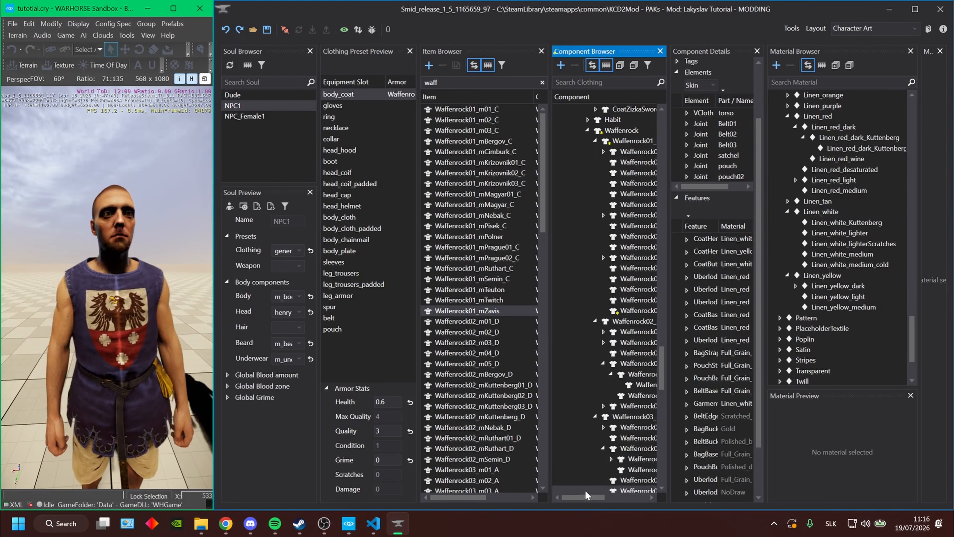
drag(585, 498, 609, 491)
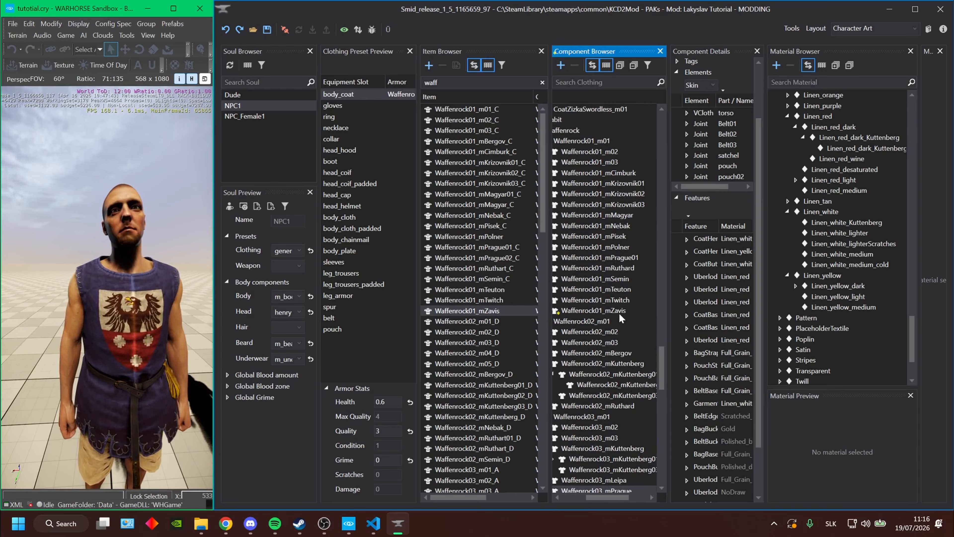
drag(597, 498, 592, 498)
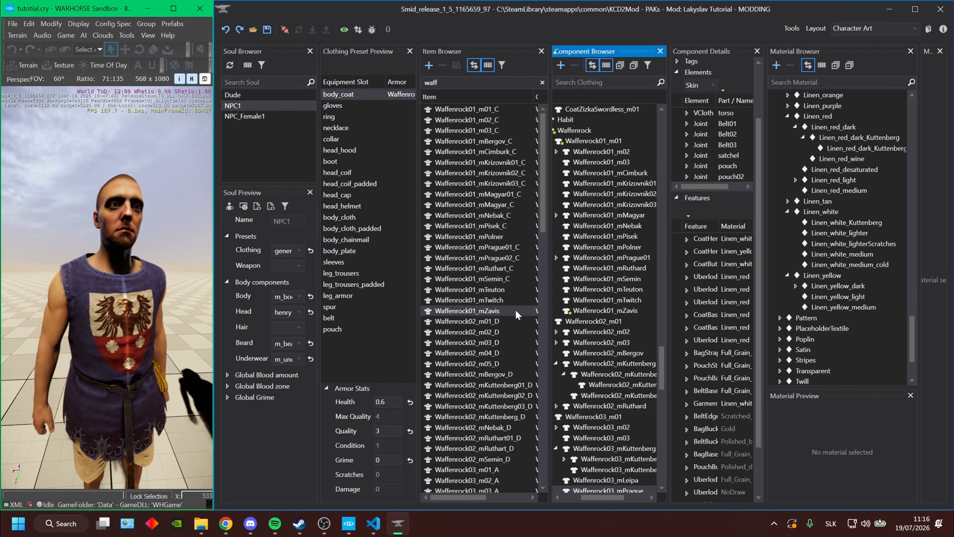
- Undo all the material changes made to the original waffenrock component
click(226, 30)
click(226, 29)
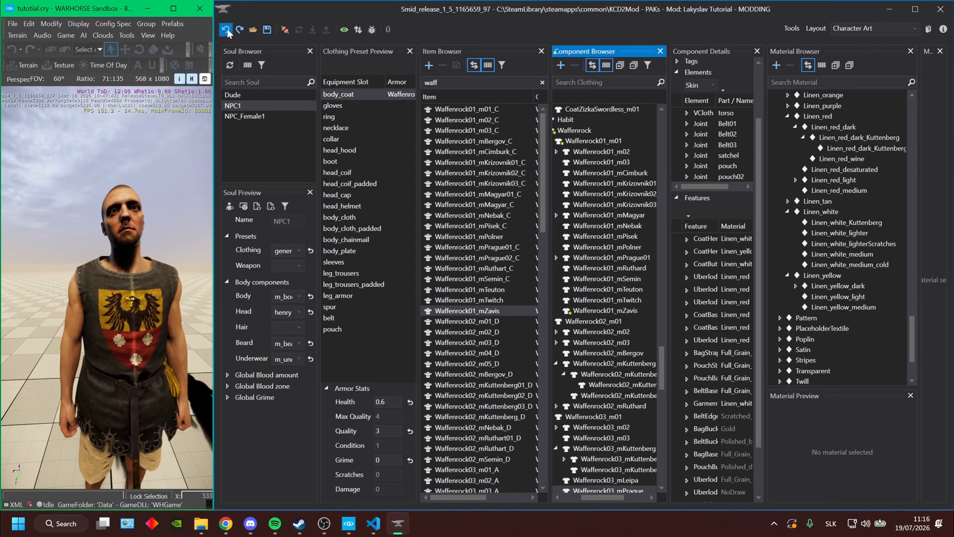
click(226, 30)
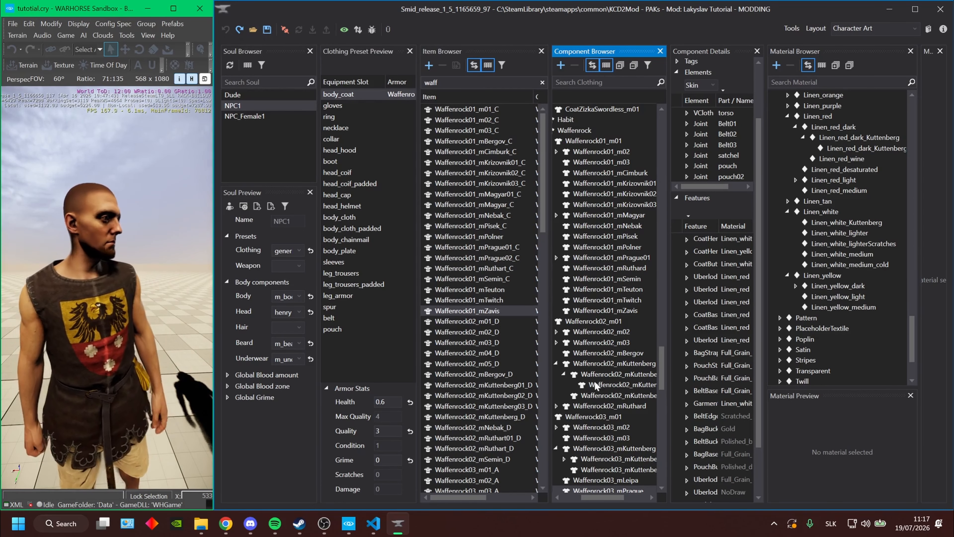
- Add a child component under Waffenrock01_mZavis and assign it to the waffenrock item, comparing it with its parent
click(586, 311)
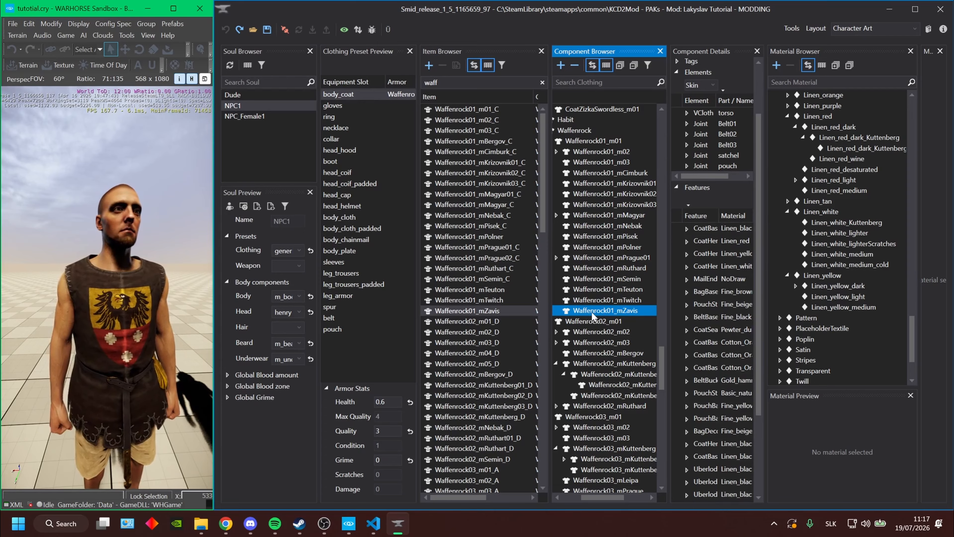
click(560, 65)
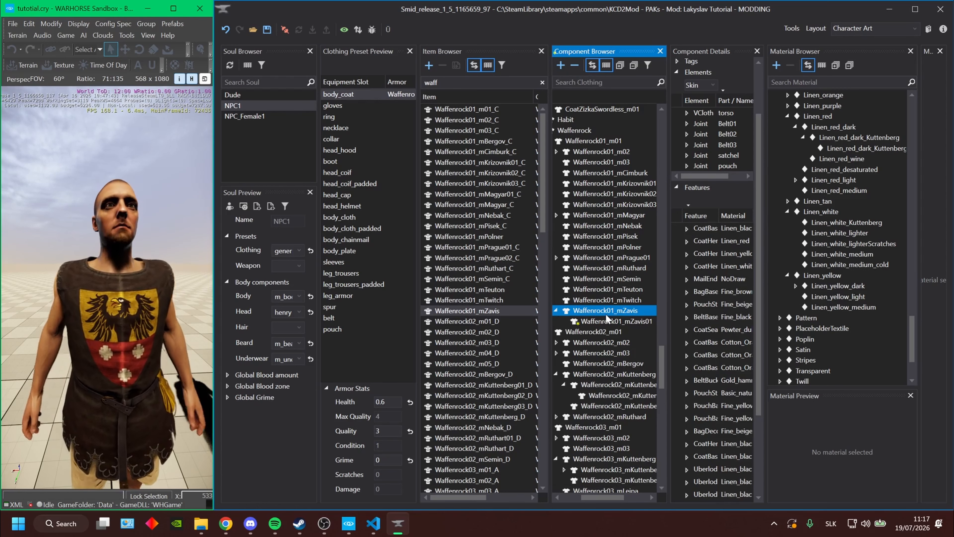
click(606, 319)
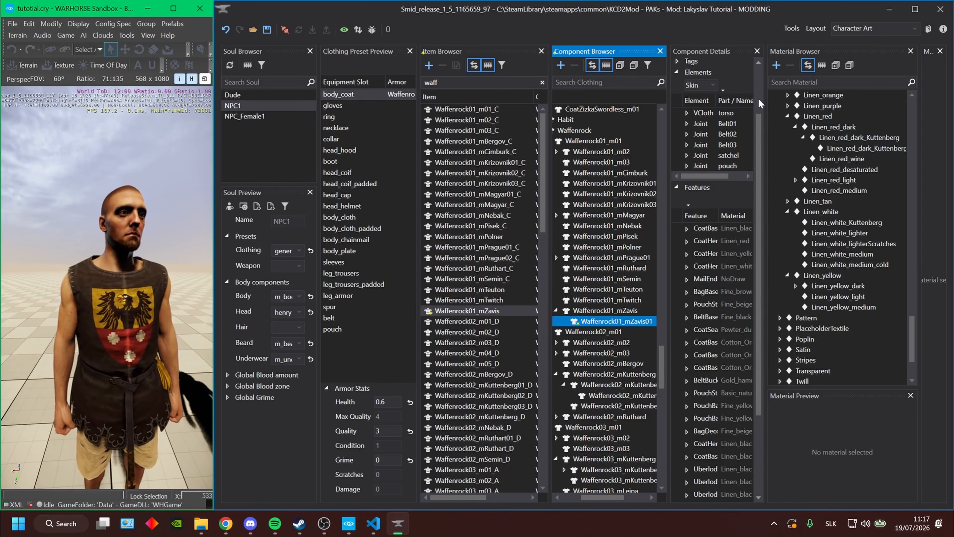
click(598, 311)
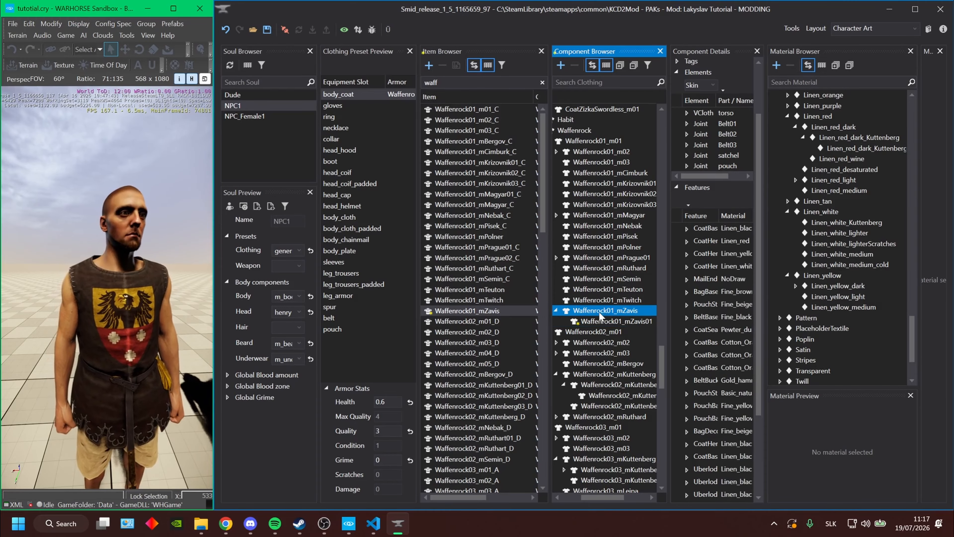
click(601, 319)
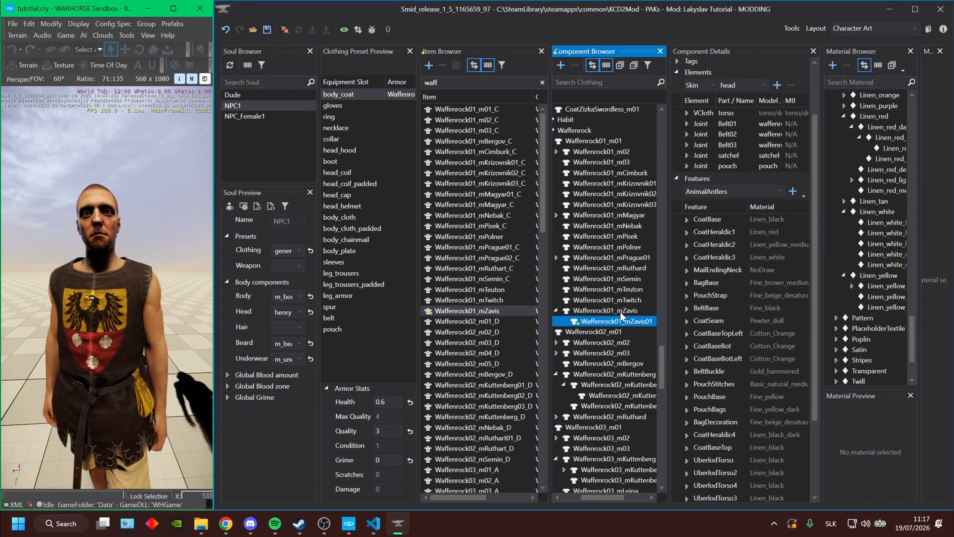
- Set CoatBase to Linen_orange on the new Waffenrock01_mZavis01 component and compare it with the original component
click(788, 222)
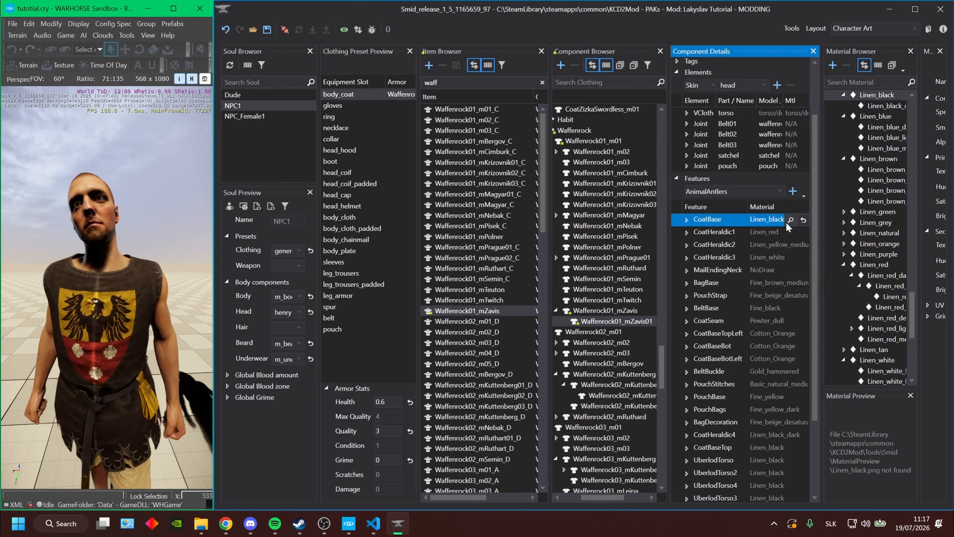
click(876, 243)
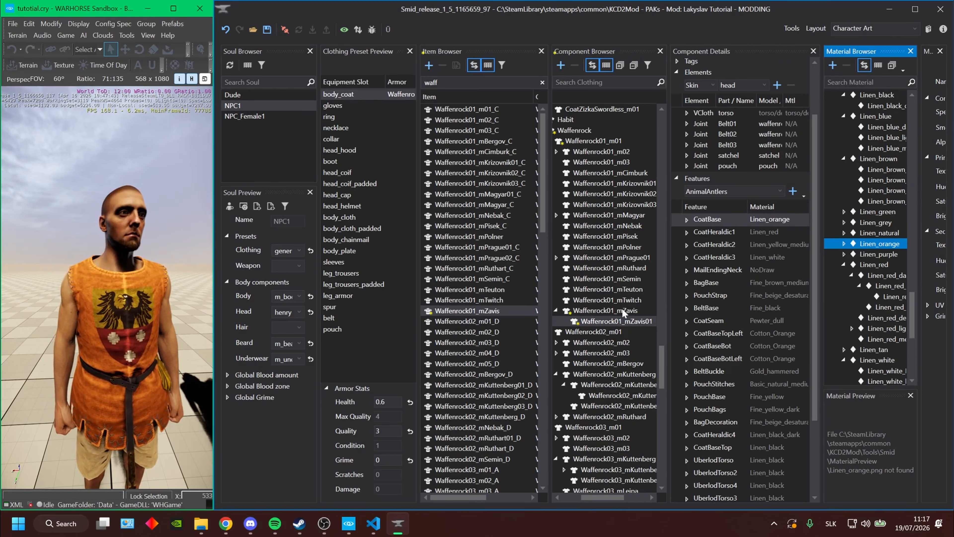
click(615, 312)
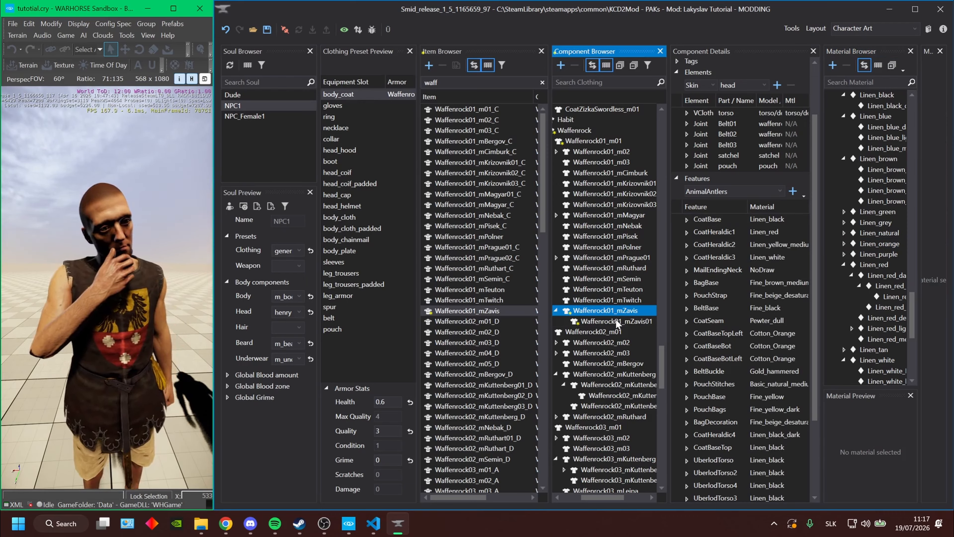
click(615, 321)
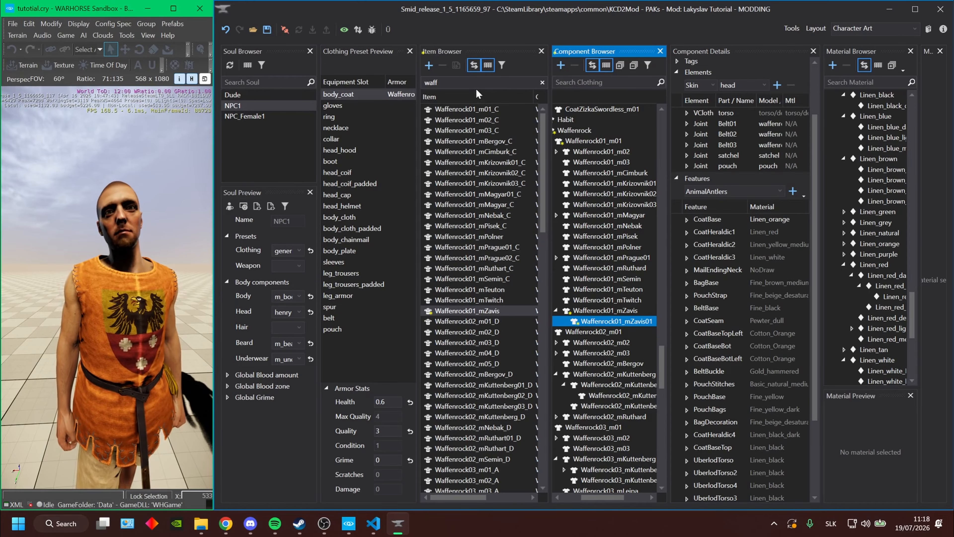
- Filter the Item Browser by waffenrock01_mzavis and duplicate the Waffenrock01_mZavis item
click(529, 84)
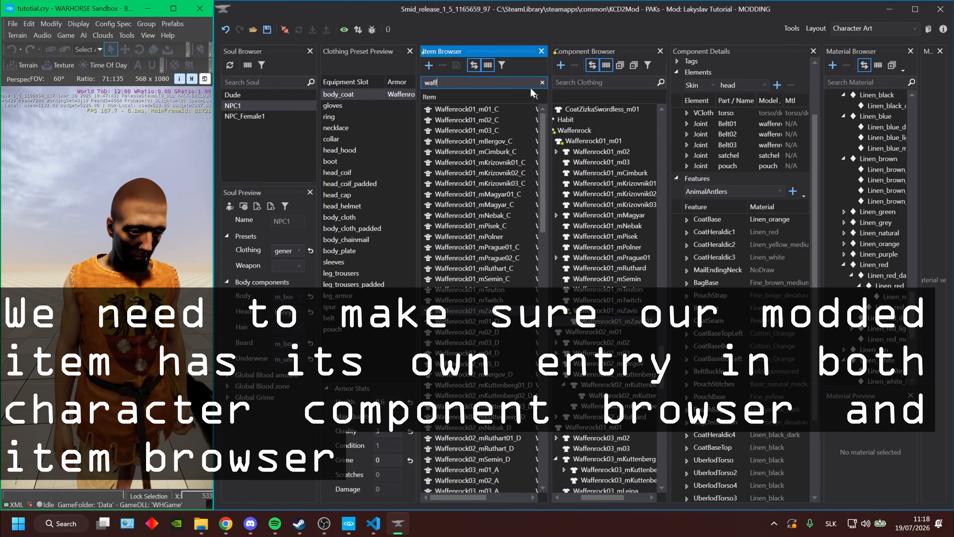
text(nrcok)
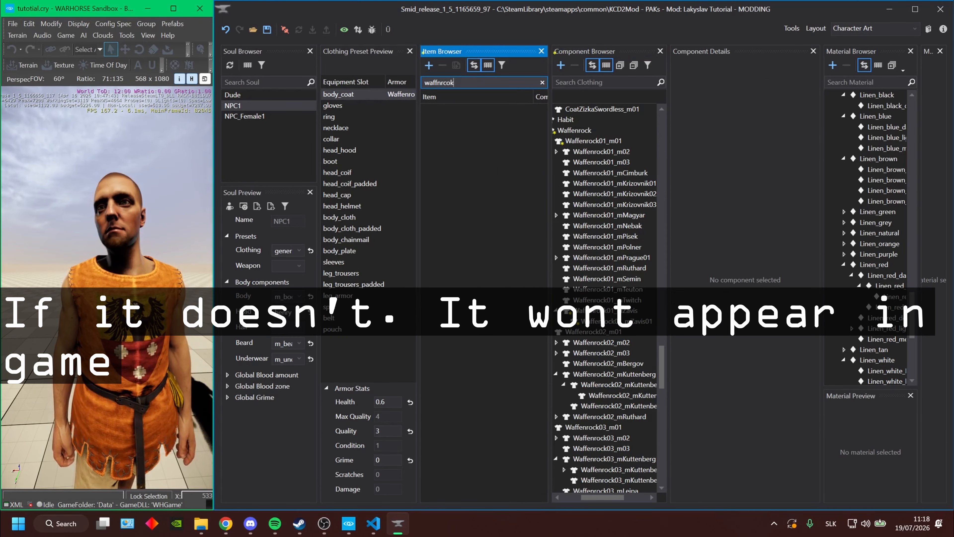
key(BackSpace)
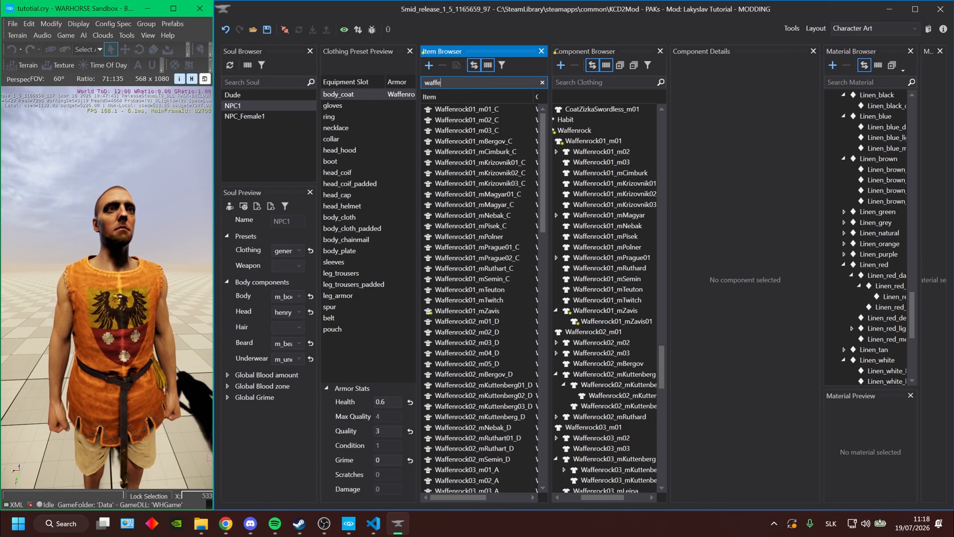
text(en)
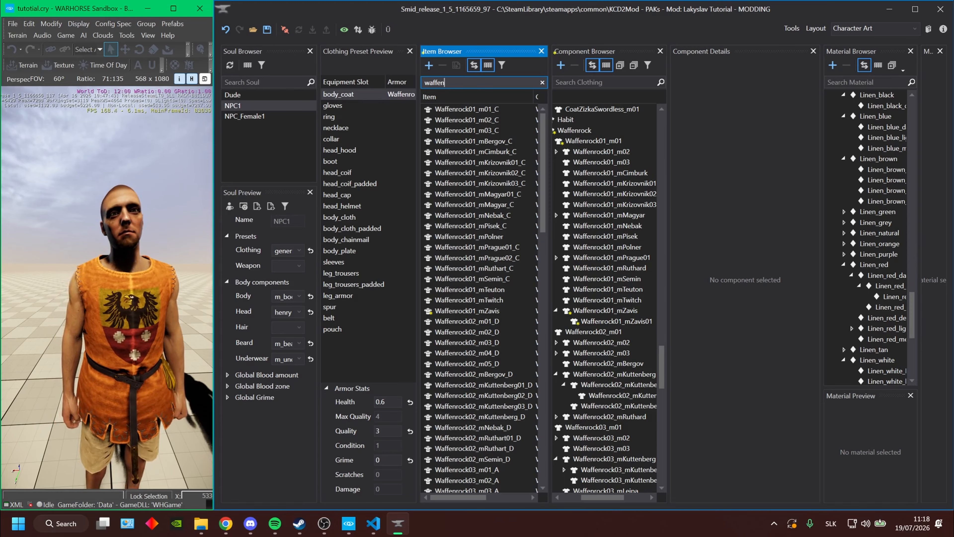
text(rock)
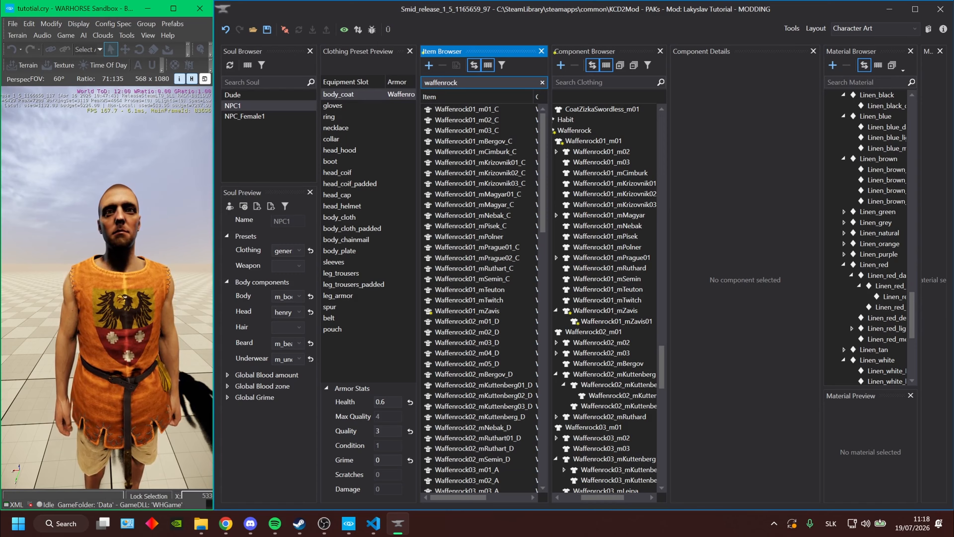
text(01)
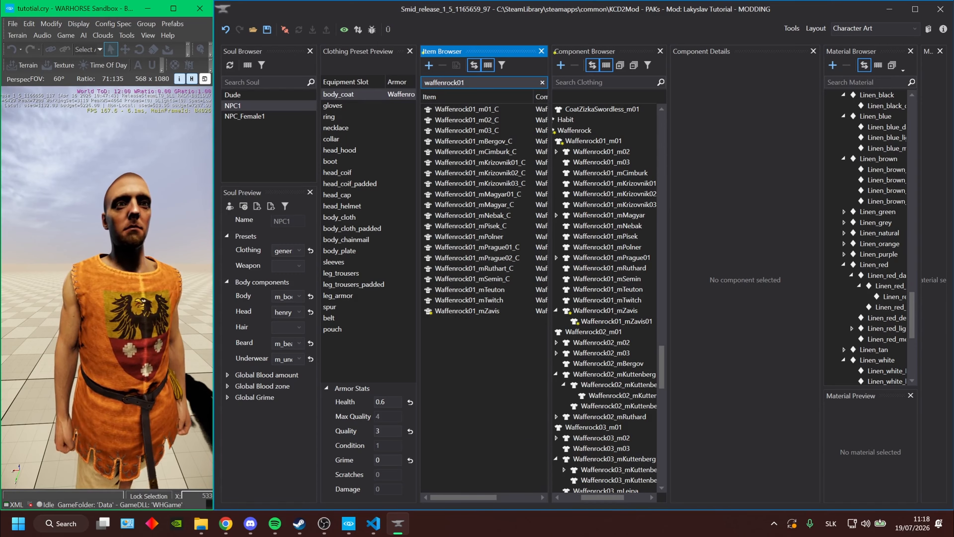
text(_mzavis)
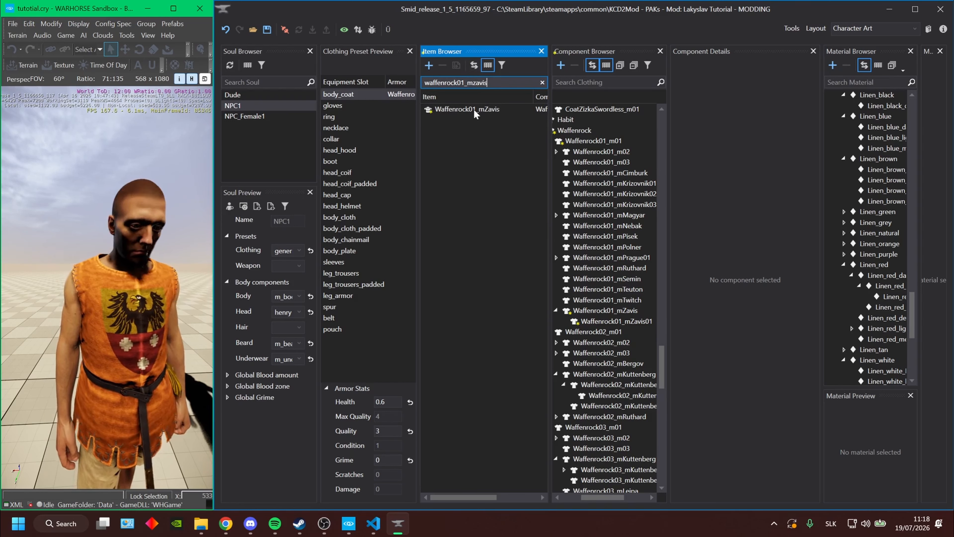
click(474, 110)
click(457, 66)
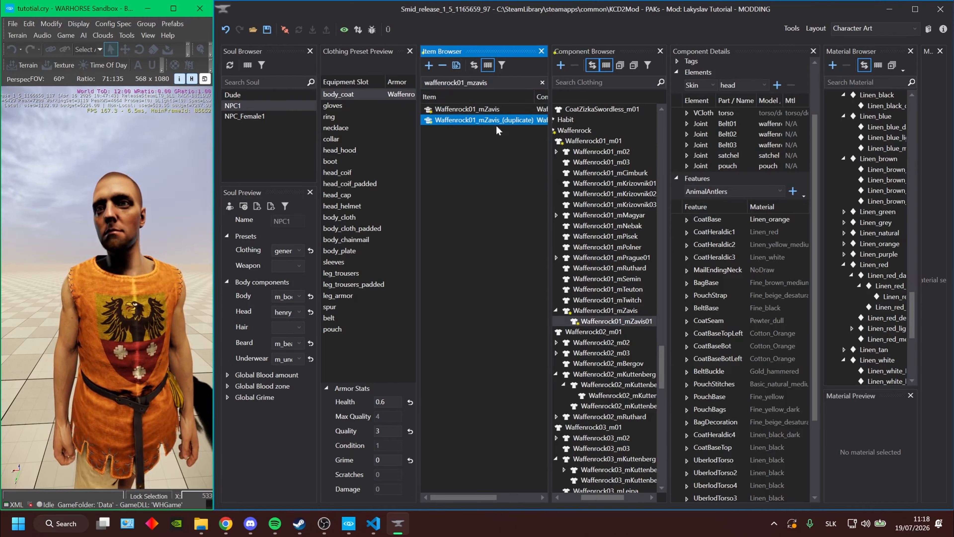
- Assign the parent Waffenrock01_mZavis component back to the original item, then select the duplicate item
drag(464, 500, 506, 501)
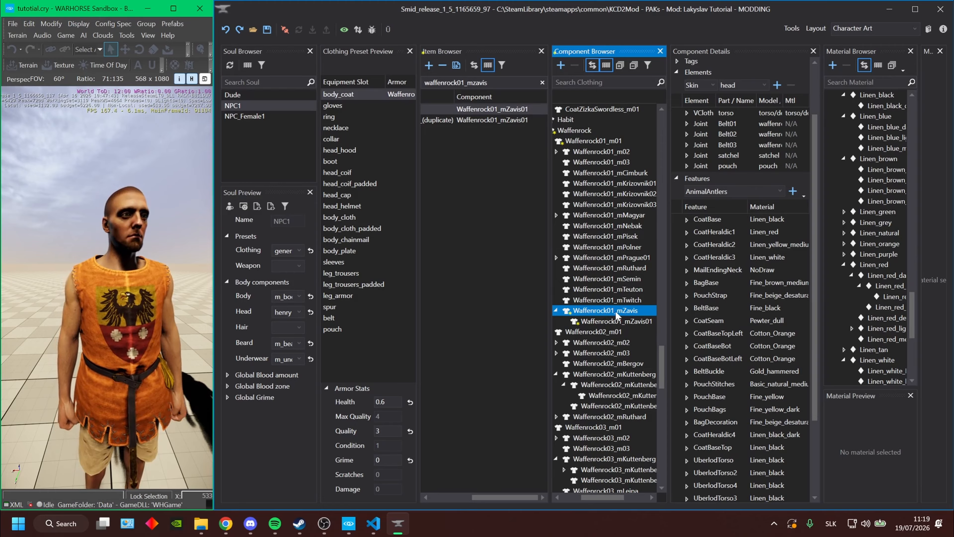
drag(616, 313, 509, 109)
drag(493, 498, 414, 497)
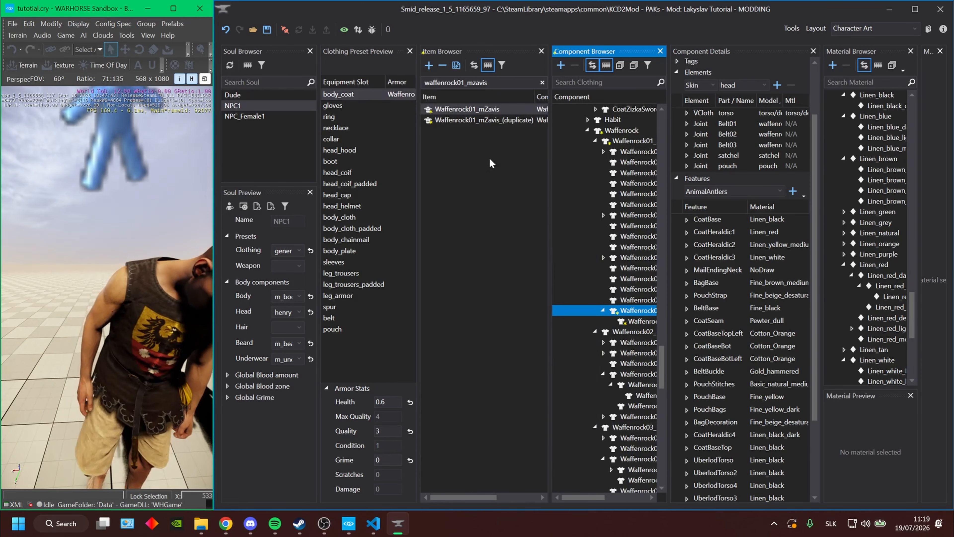
click(507, 120)
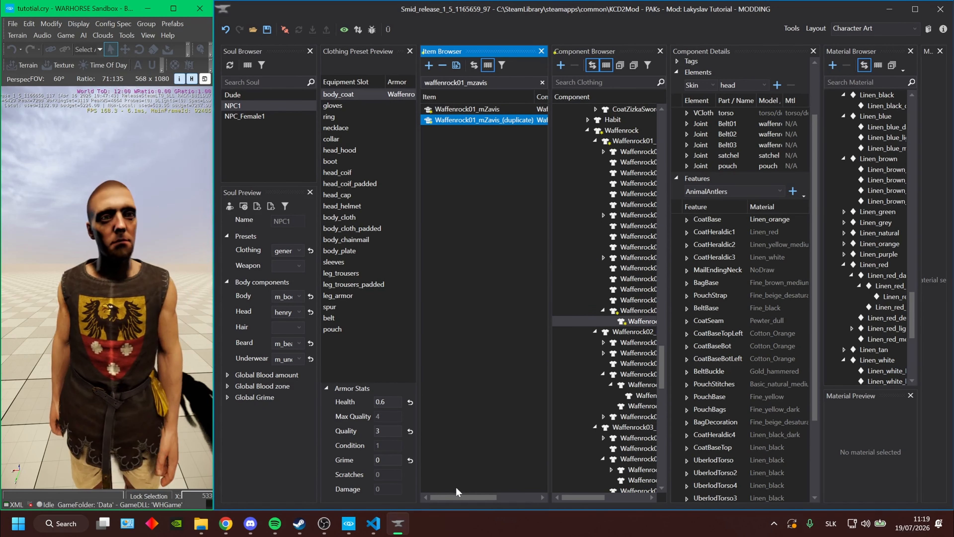
- Rename the duplicate item as Waffenrock01_mZavis_tutorial and compare its assigned component and CoatBase material with the original item's
click(492, 120)
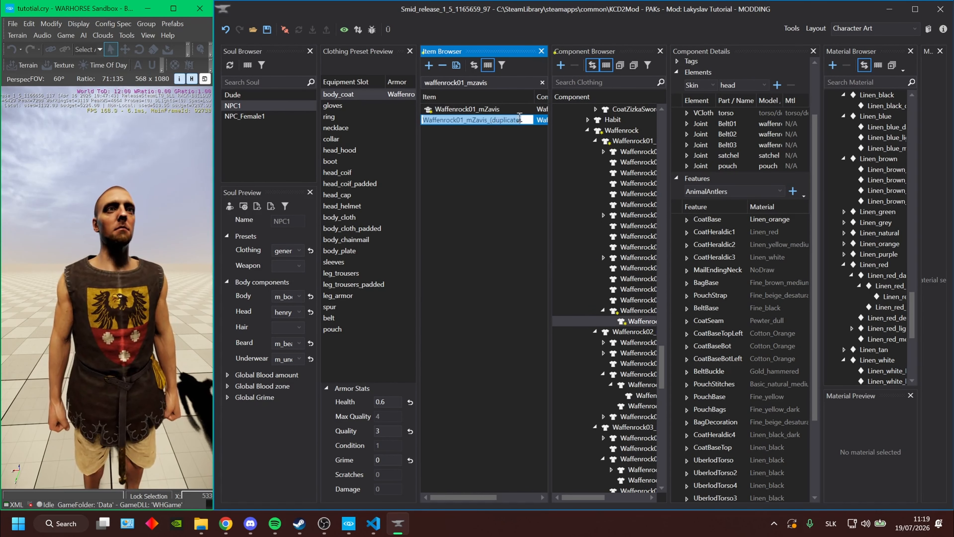
drag(519, 118, 491, 124)
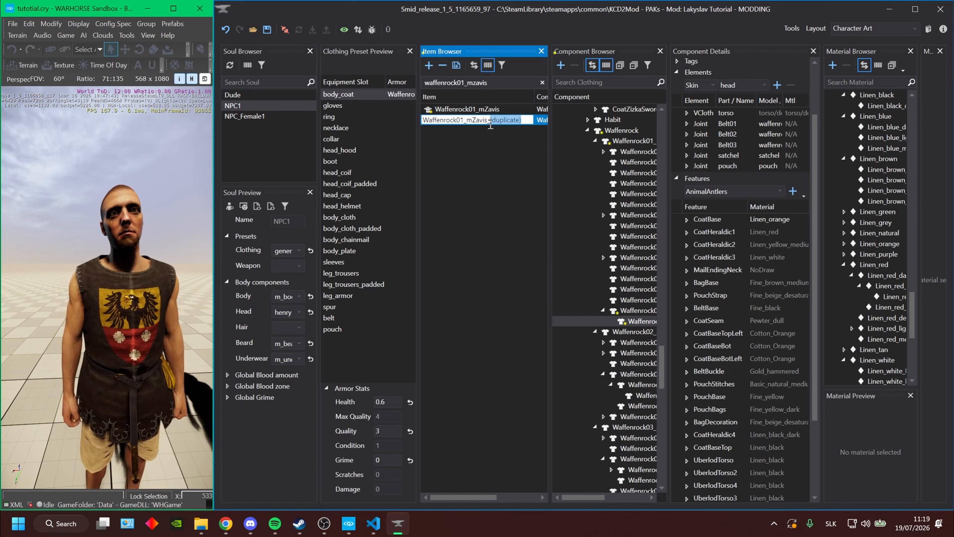
text(utoria)
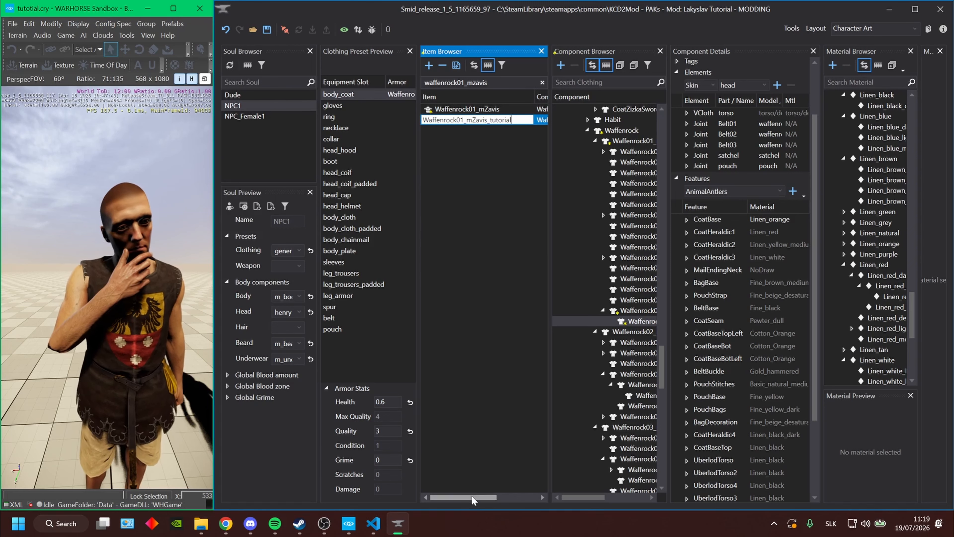
drag(472, 498, 513, 499)
click(638, 322)
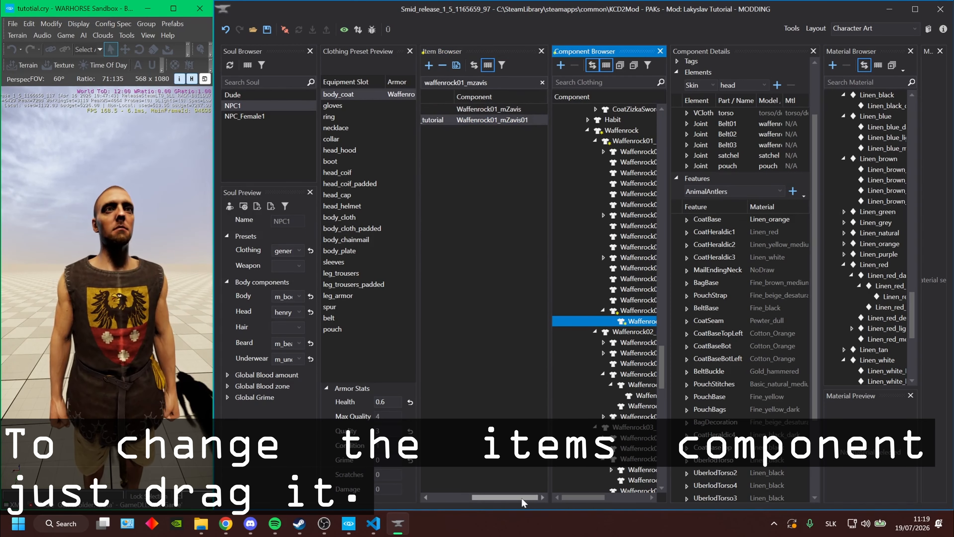
drag(499, 498, 406, 502)
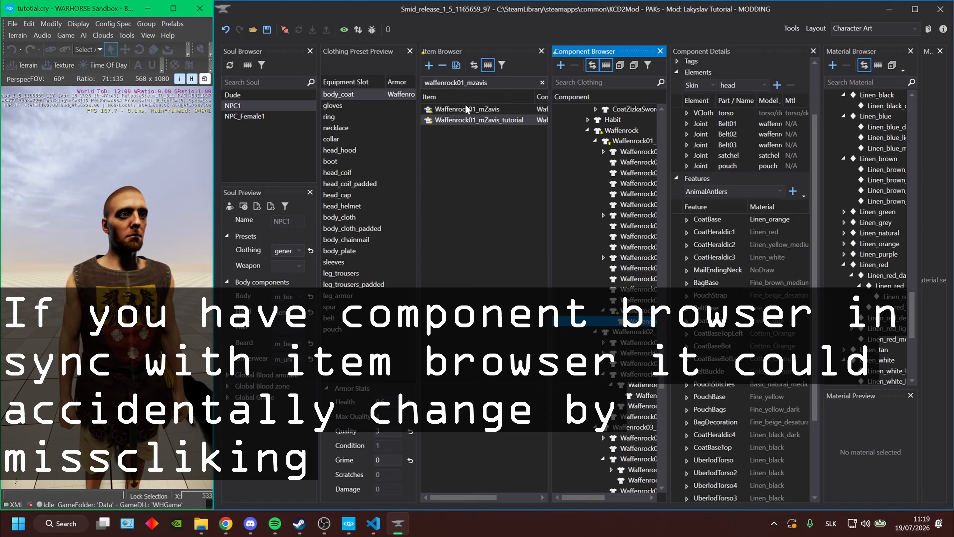
click(466, 110)
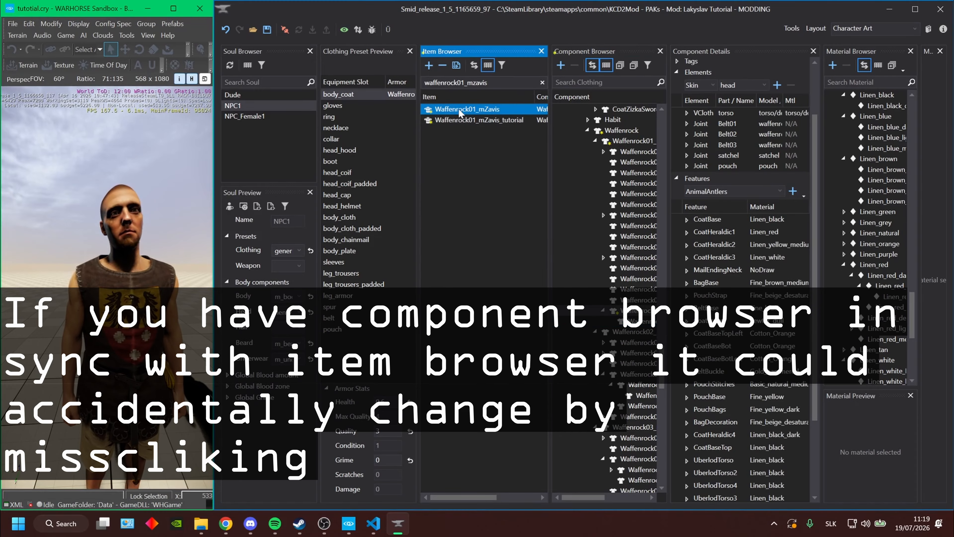
click(450, 121)
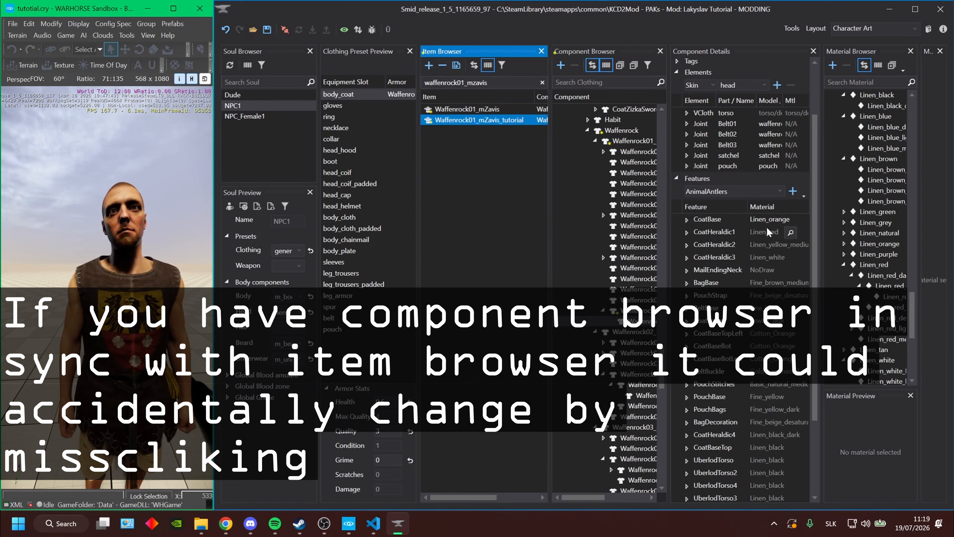
- Turn on syncing for the Item Browser, put Waffenrock01_mZavis_tutorial on NPC1 and save the mod changes
click(474, 65)
click(472, 65)
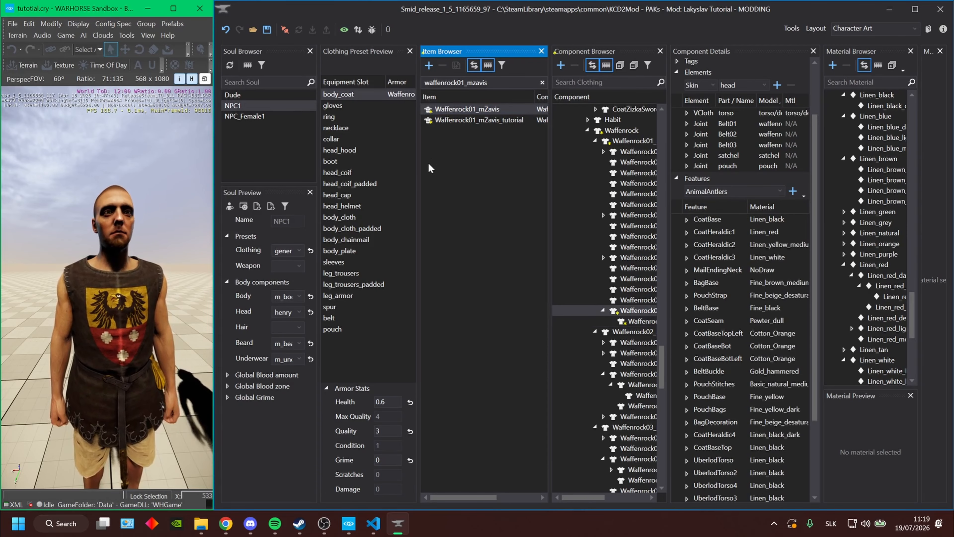
click(451, 121)
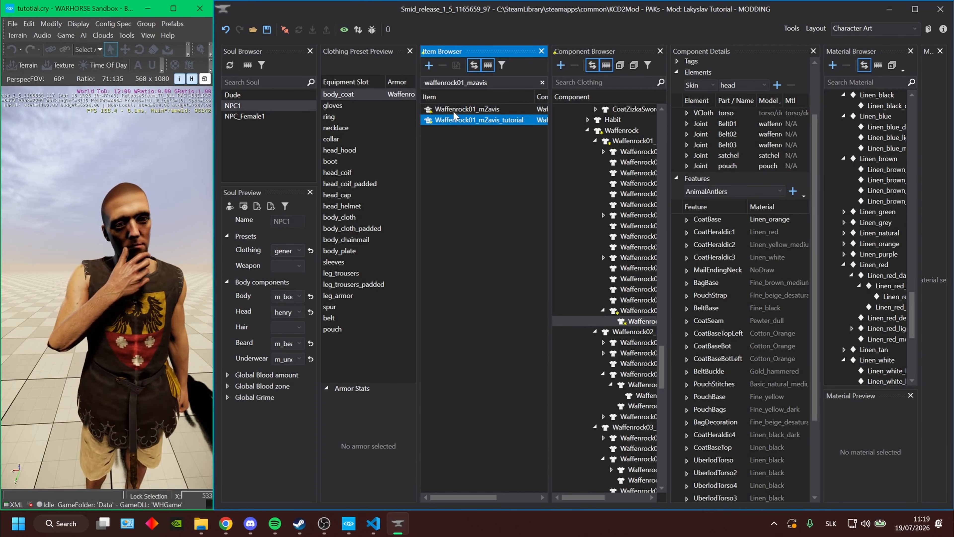
click(454, 112)
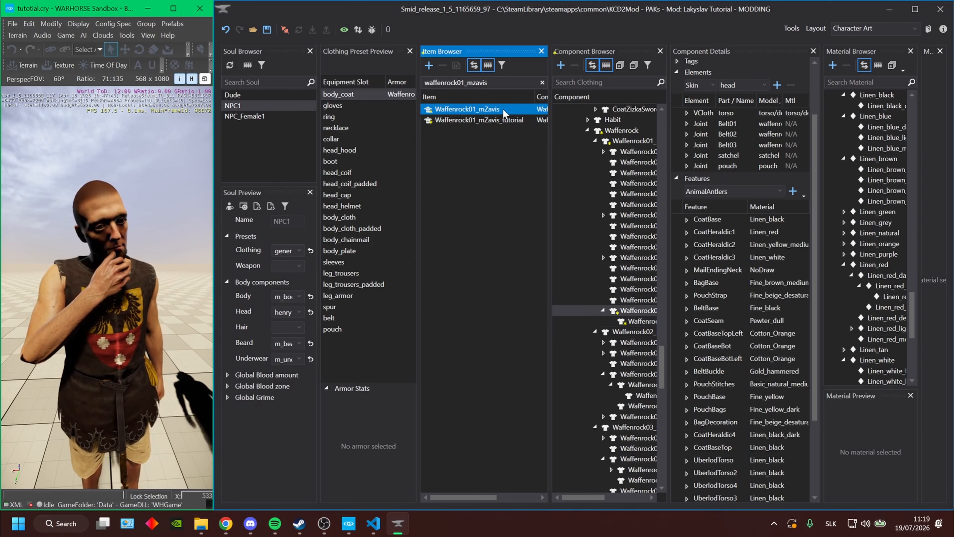
click(496, 121)
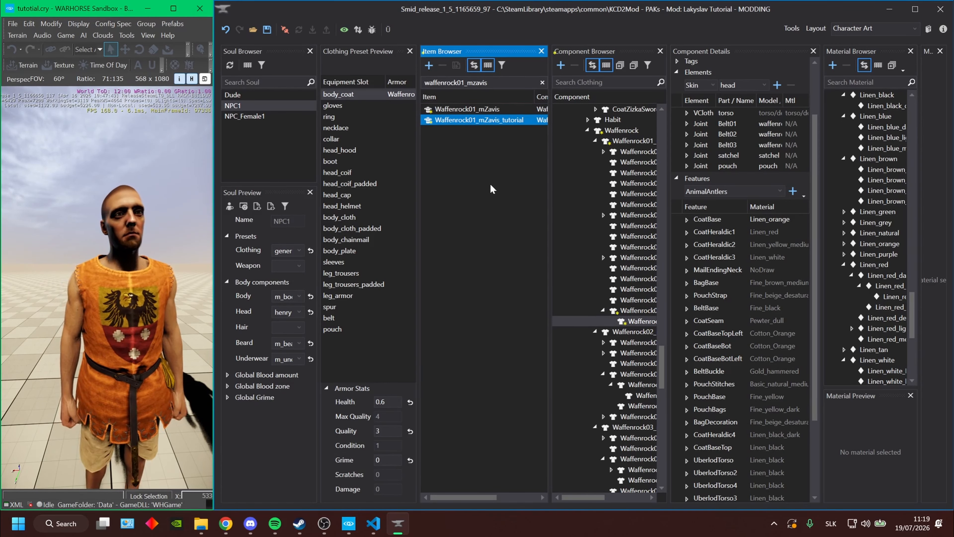
click(266, 30)
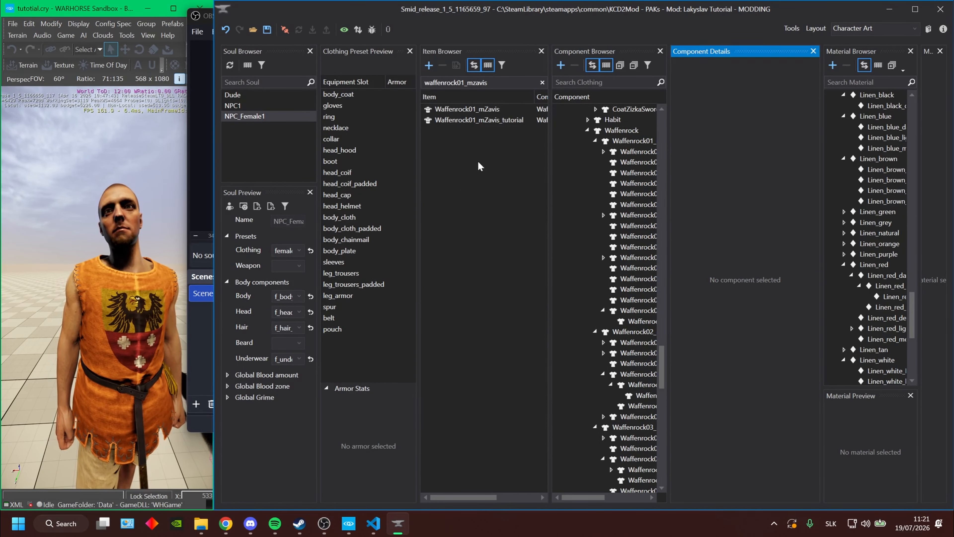
click(457, 173)
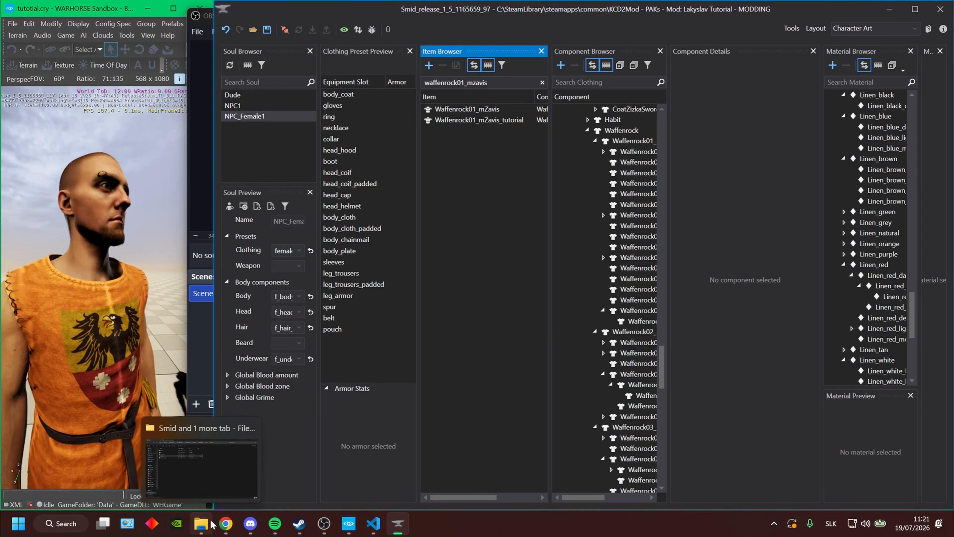
- In File Explorer, go to KCD2Mod\mods\lakyslav_tutorial\Data\Libs\Tables\Character and open CharacterComponent__lakyslav_tutorial.xml to examine the saved component entry
click(203, 524)
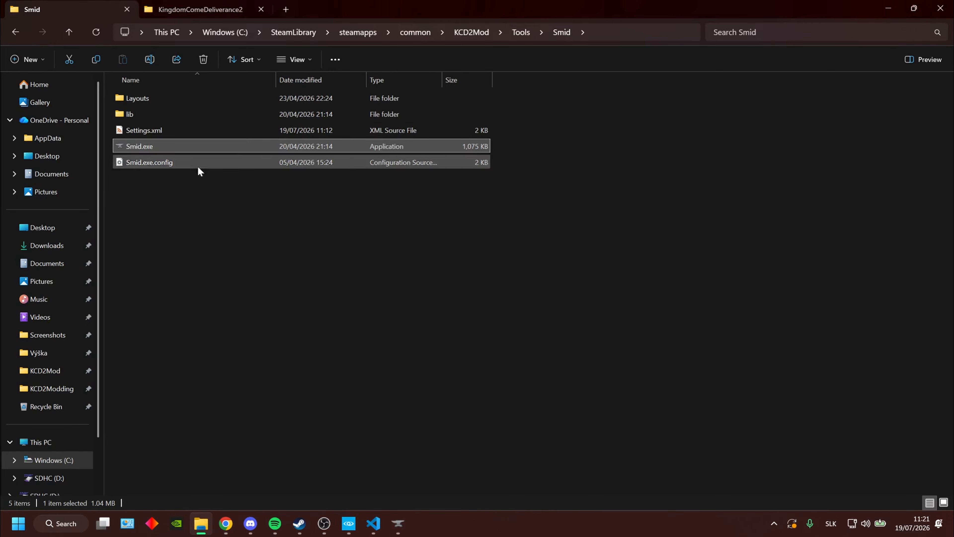
click(471, 32)
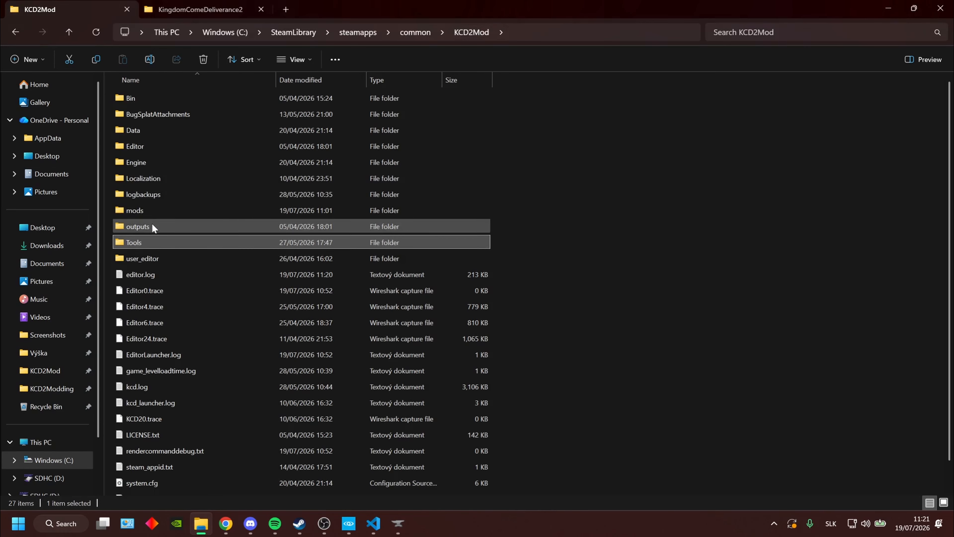
double_click(156, 212)
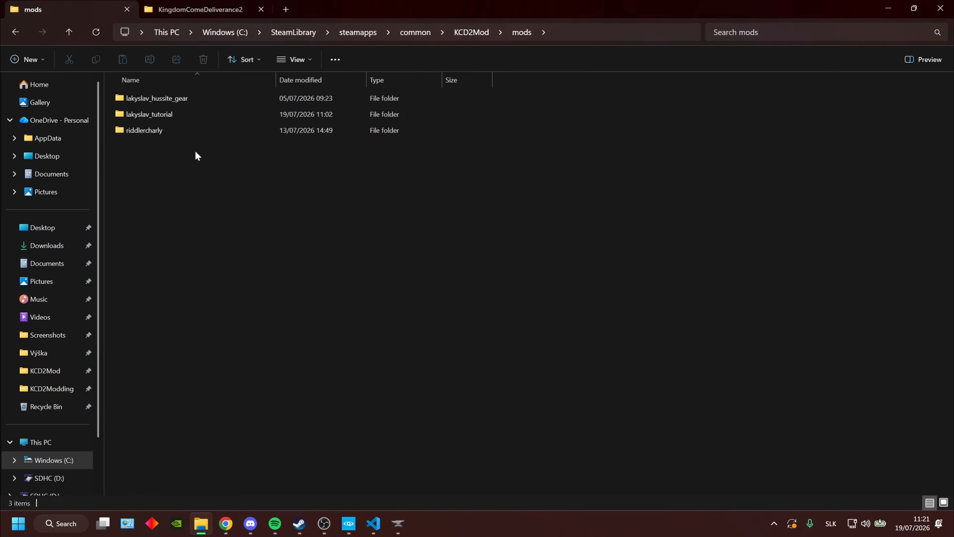
double_click(203, 113)
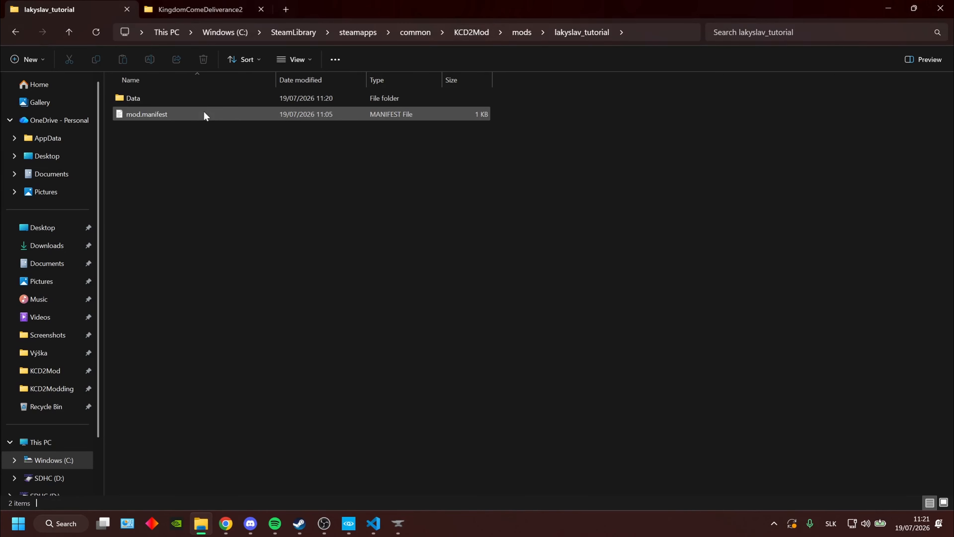
double_click(195, 99)
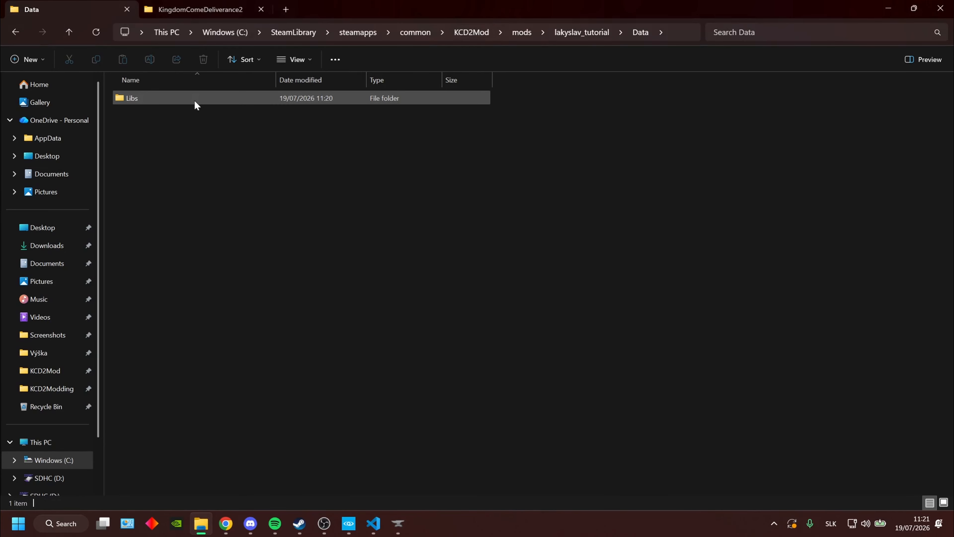
key(alt+Left)
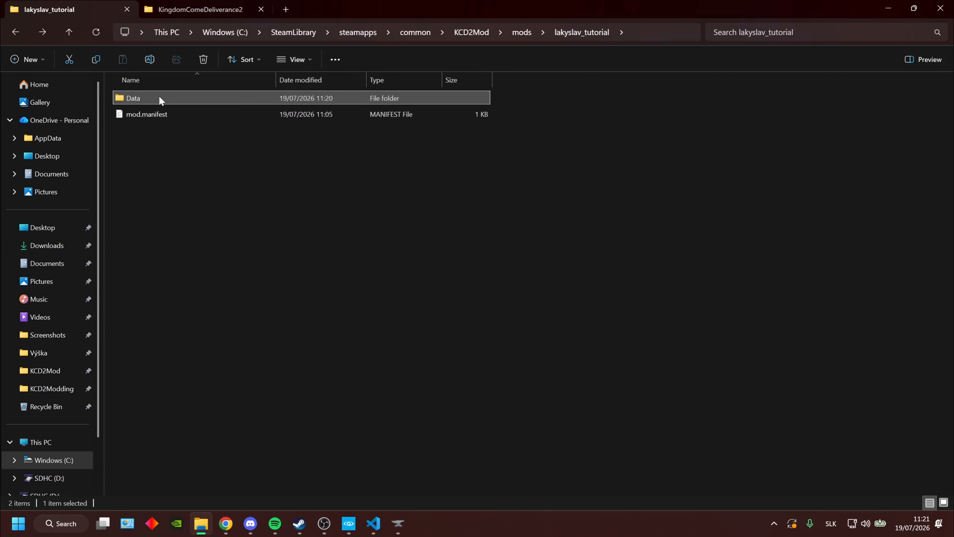
double_click(160, 98)
double_click(160, 99)
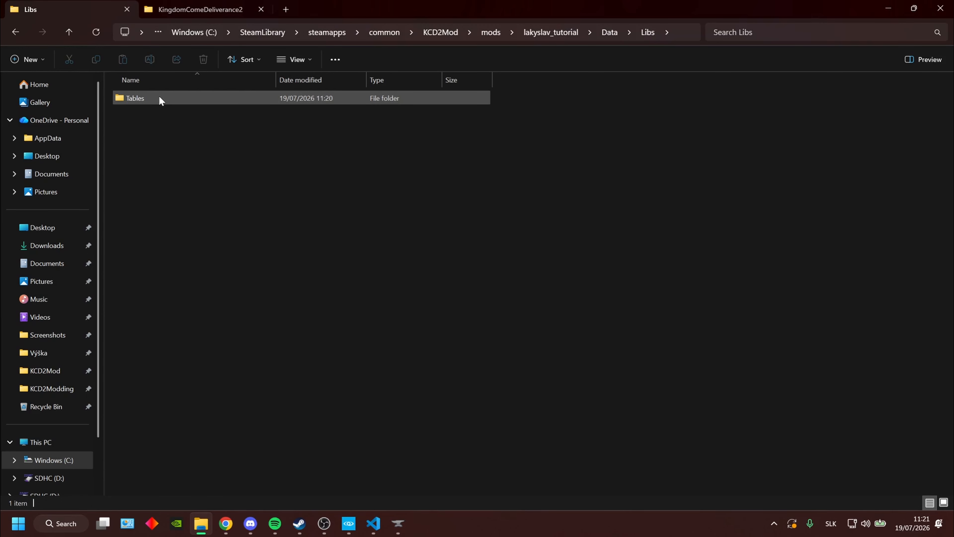
double_click(159, 99)
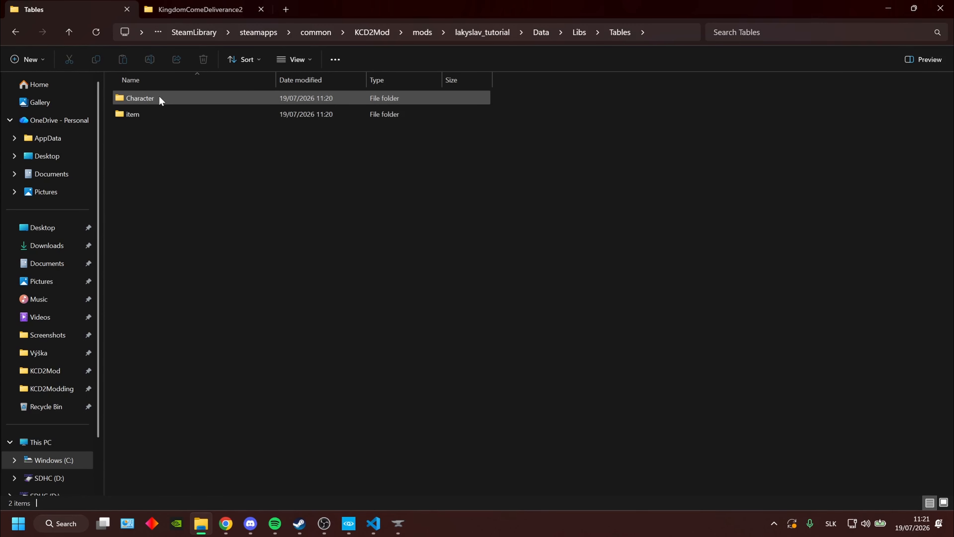
double_click(157, 98)
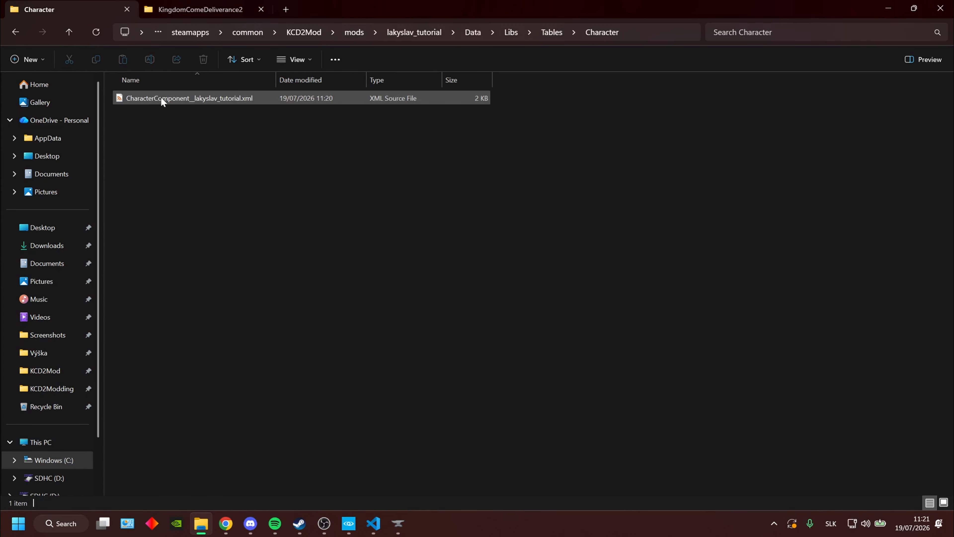
double_click(152, 99)
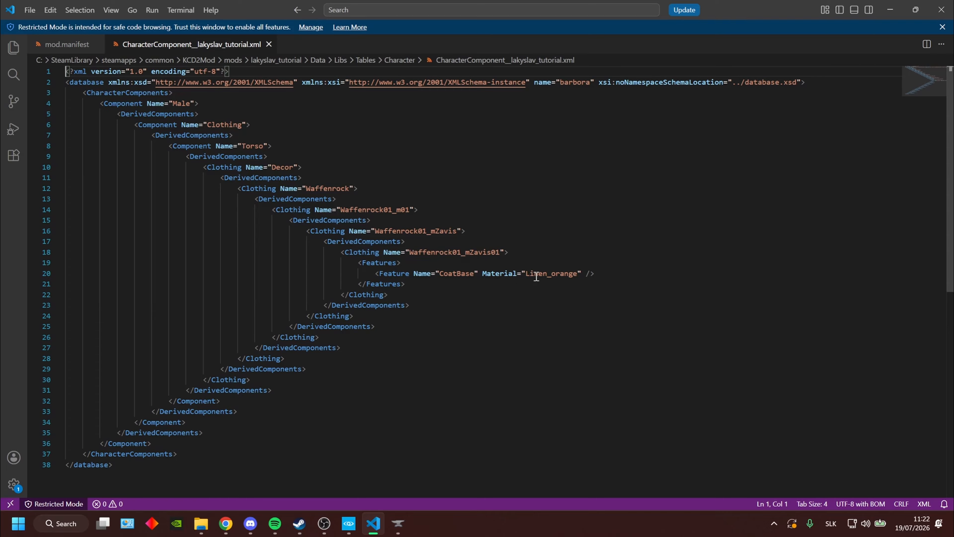
- Open item__lakyslav_tutorial.xml from the mod's Tables\item folder and examine the Armor entry through to its Name attribute
click(207, 519)
key(BackSpace)
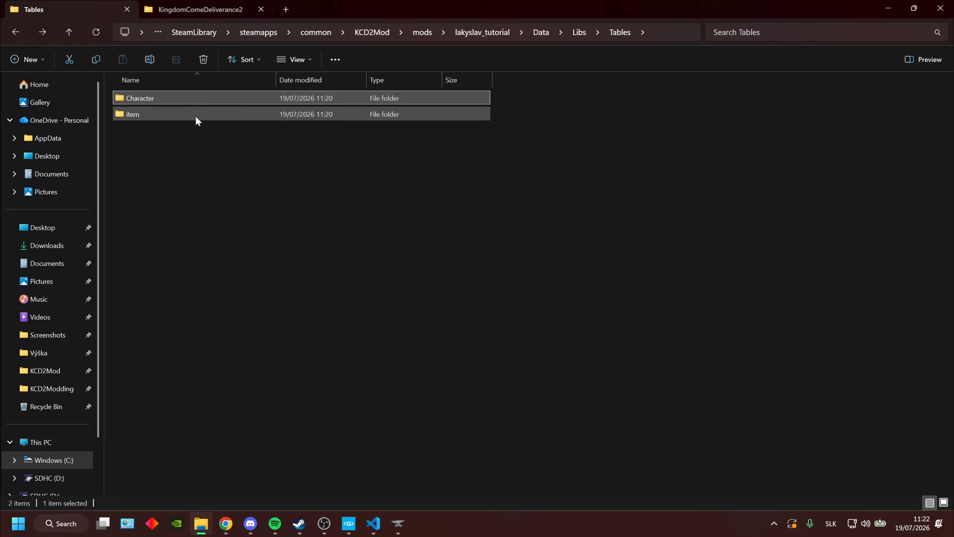
double_click(167, 107)
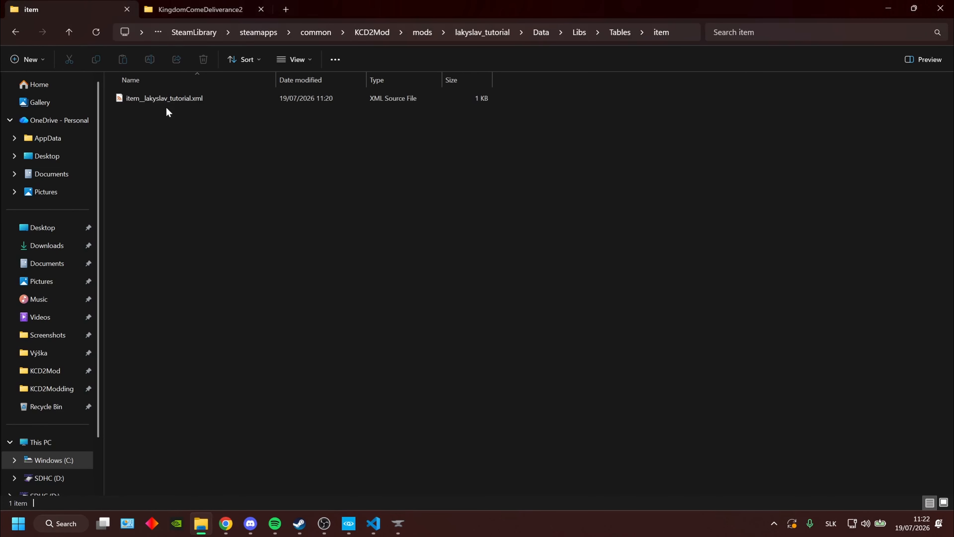
double_click(135, 100)
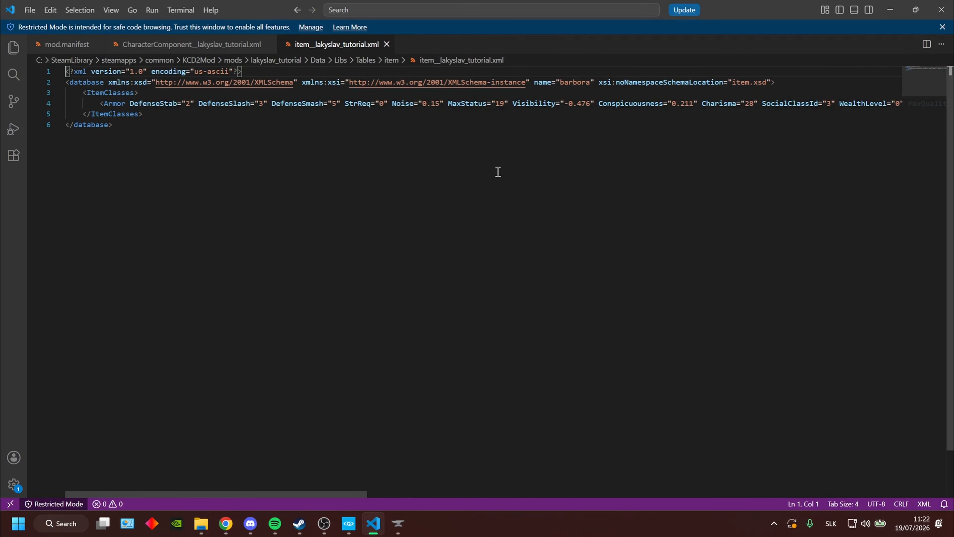
drag(294, 494, 2, 456)
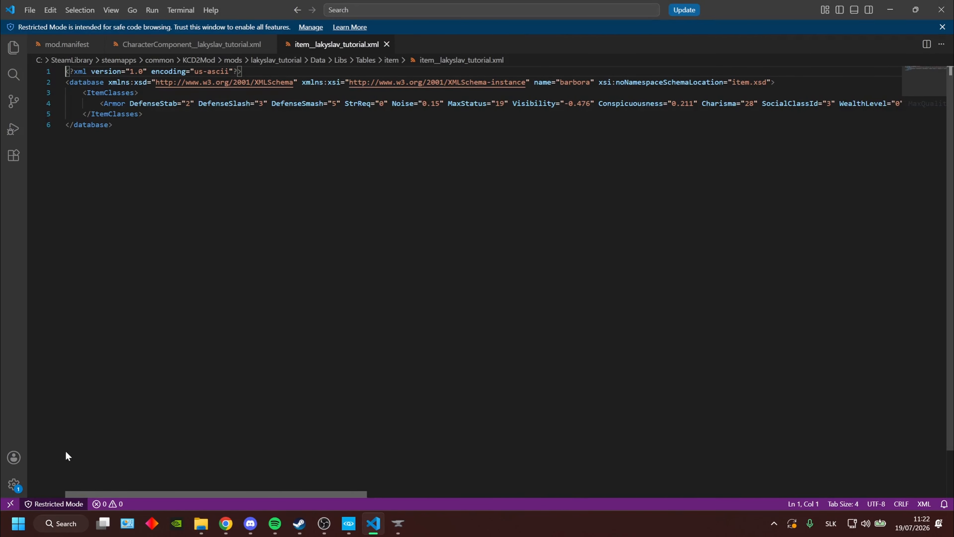
drag(67, 455, 599, 486)
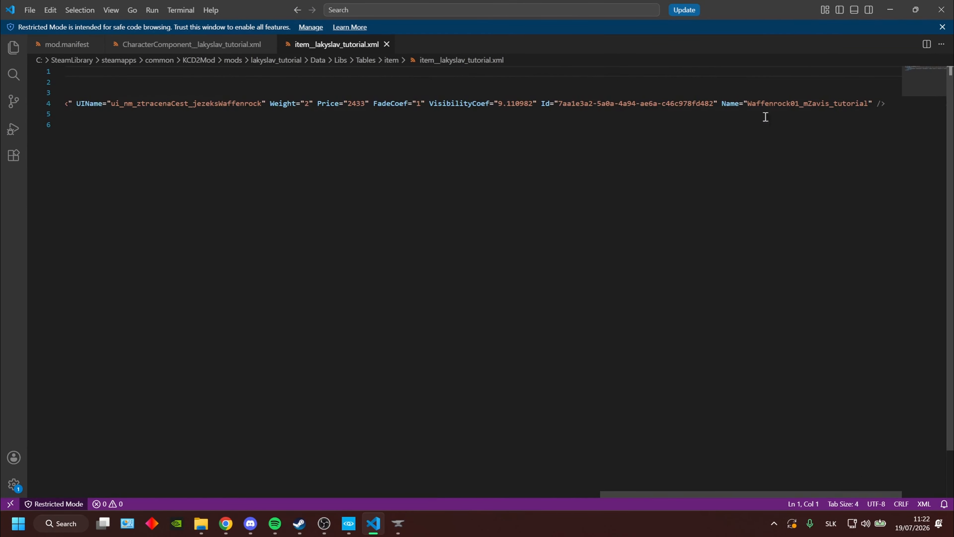